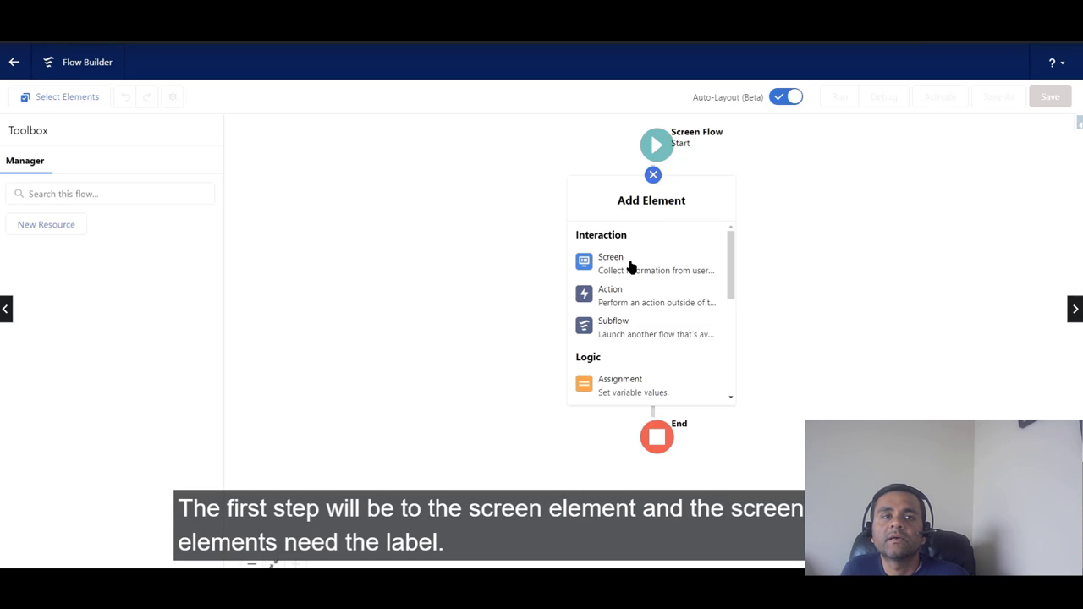
Step: Add a Screen labelled UpdateInfoScreen with a matching API name and its header hidden
left_click(630, 267)
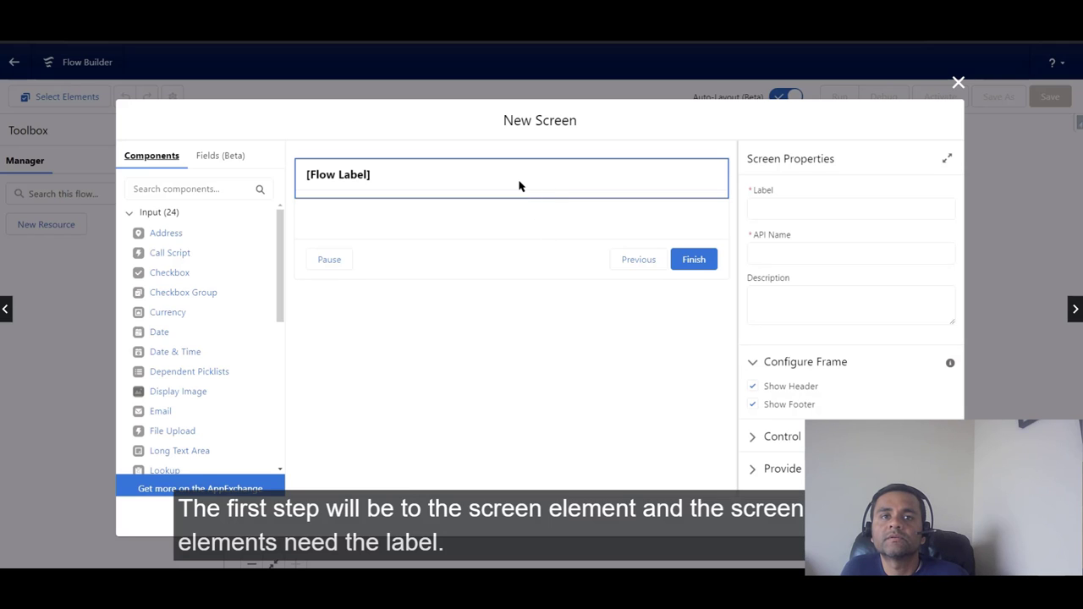
left_click(773, 211)
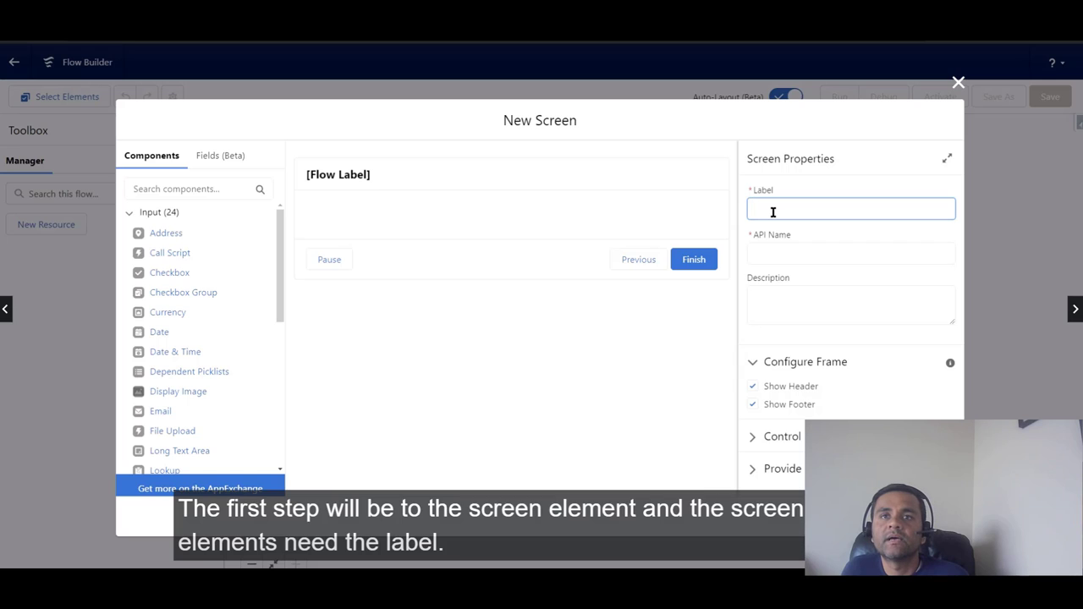
type("Up")
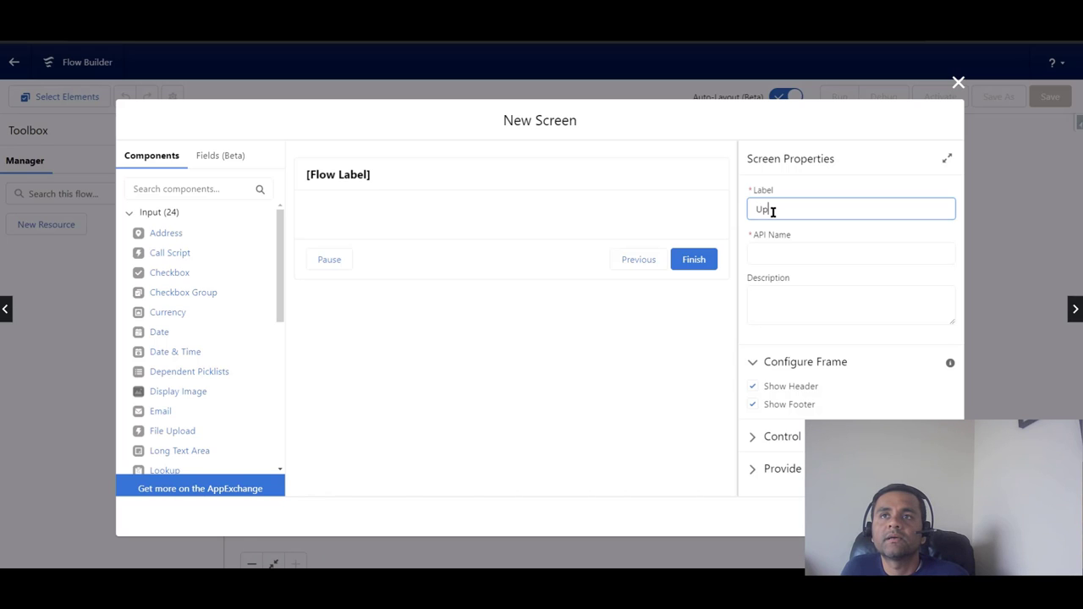
type("dateInfo")
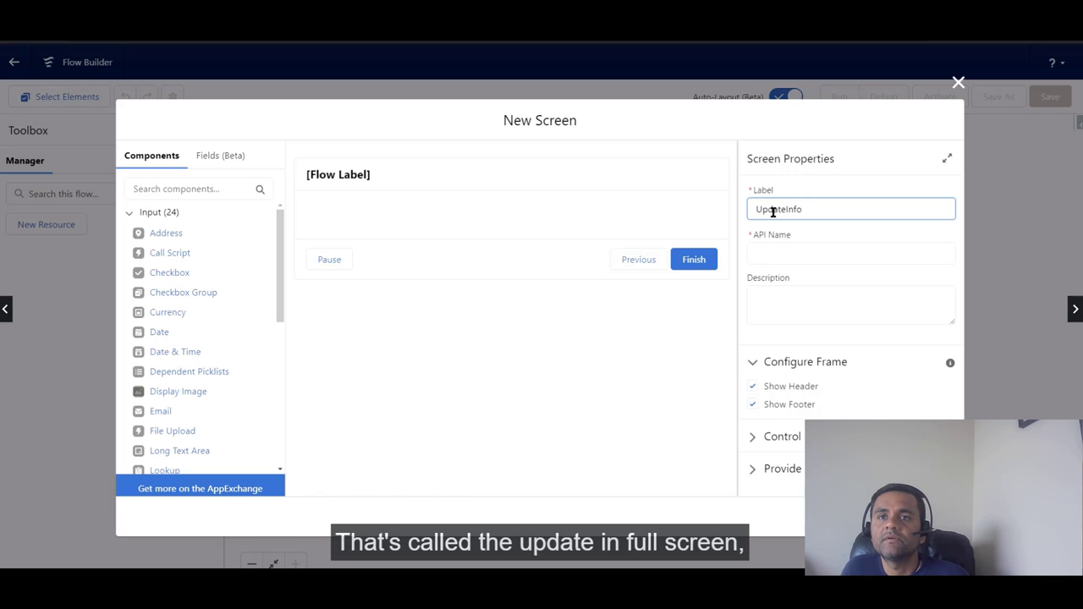
type("Screen")
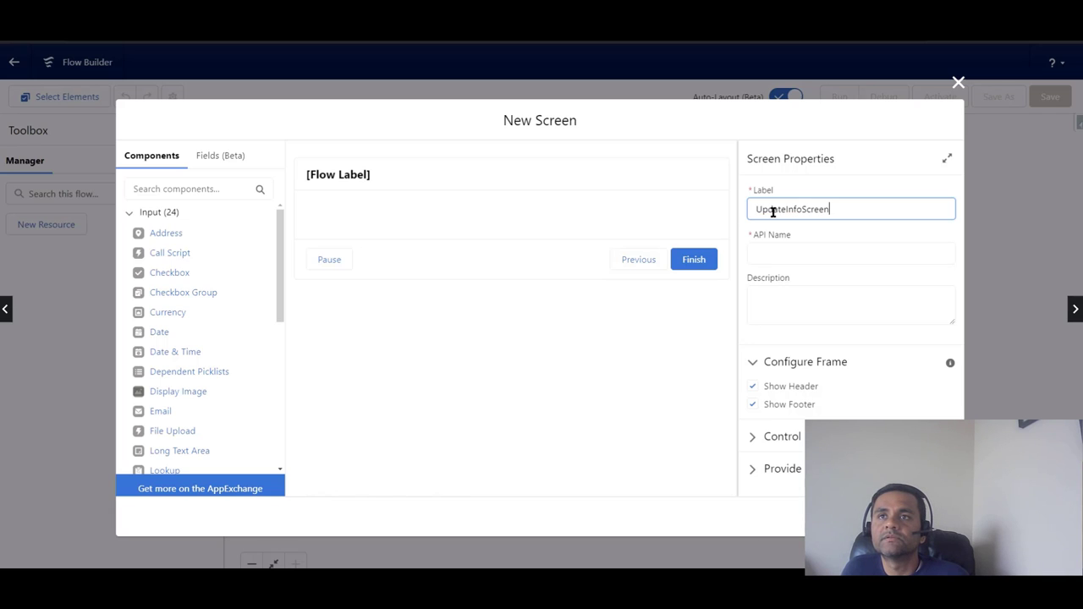
left_click(800, 253)
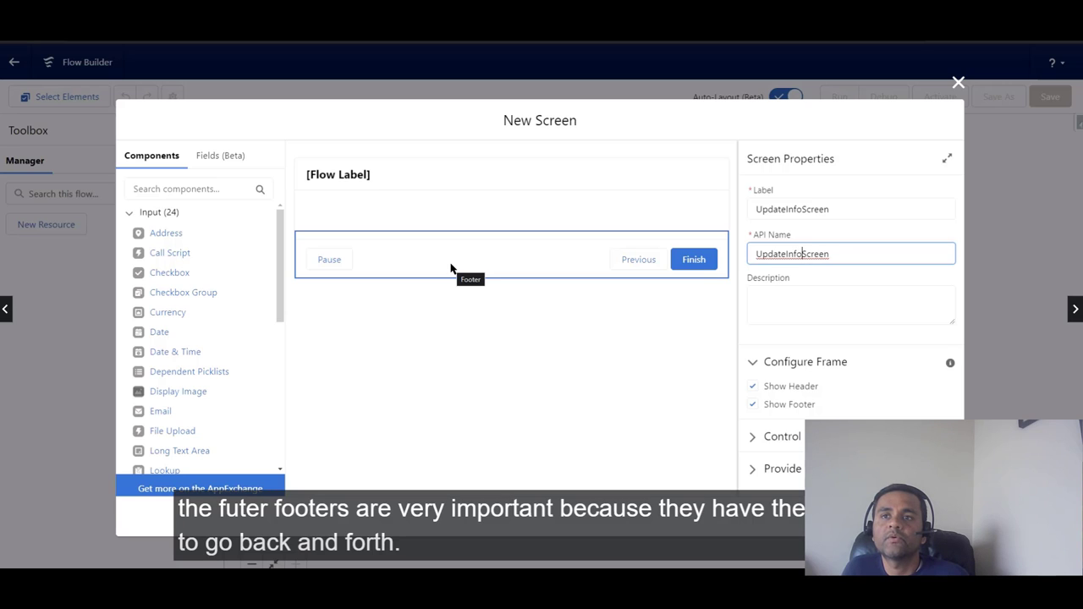
left_click(464, 180)
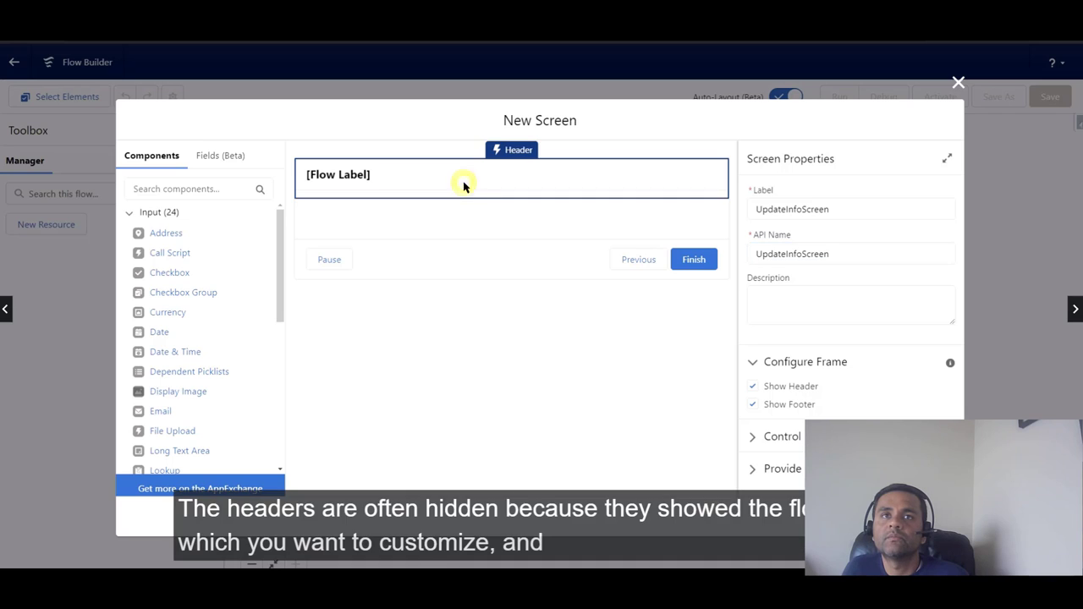
left_click(753, 388)
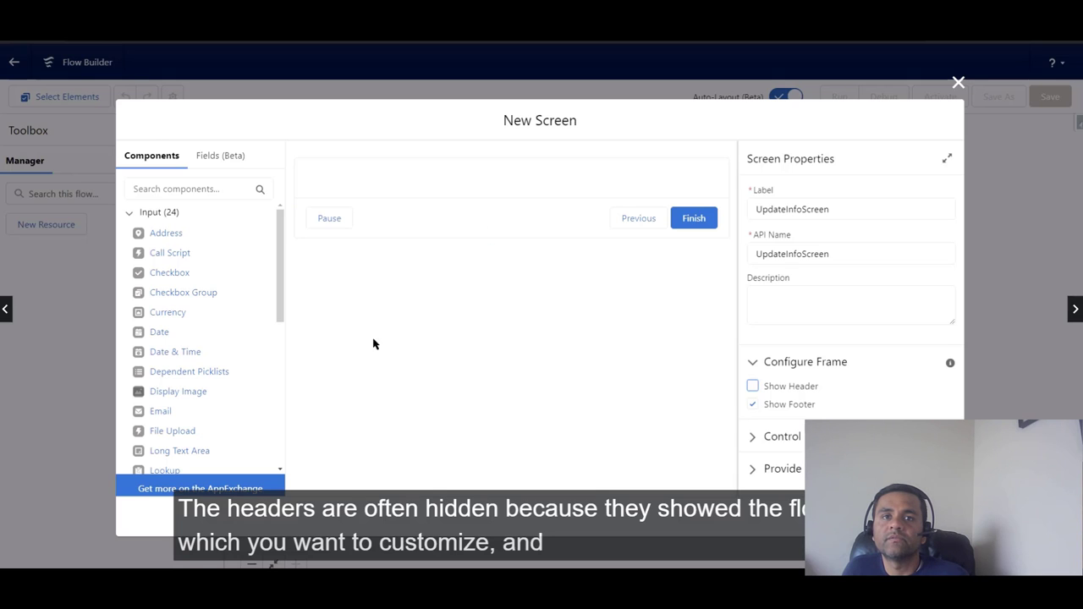
left_click_drag(278, 306, 279, 454)
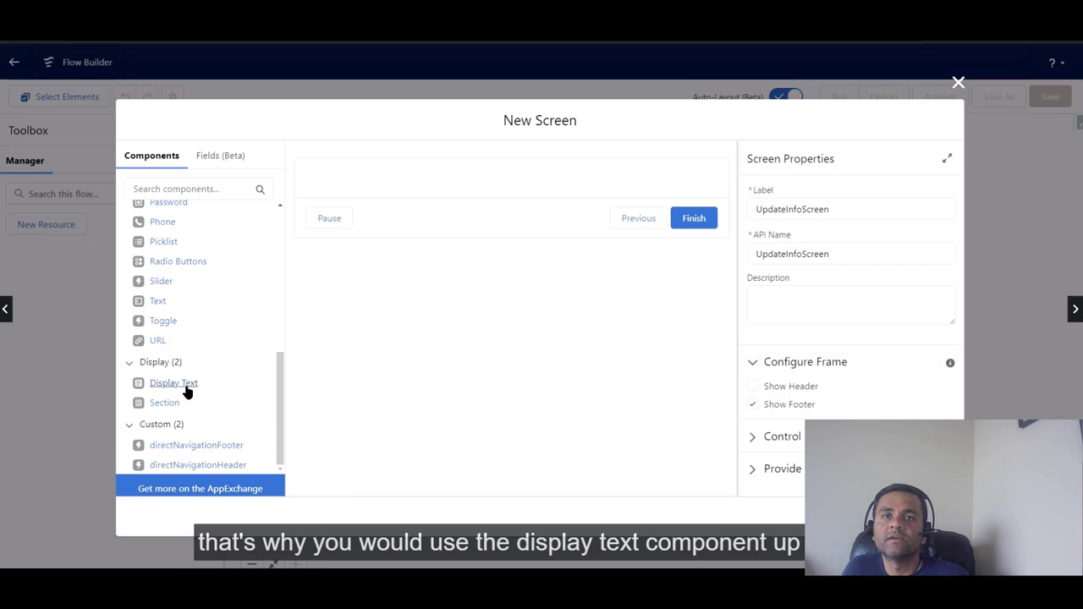
Step: Add Display Text IntroText1 with a bold 'Update Contact Information' heading and the 2-minute intro sentence
left_click_drag(186, 391, 373, 179)
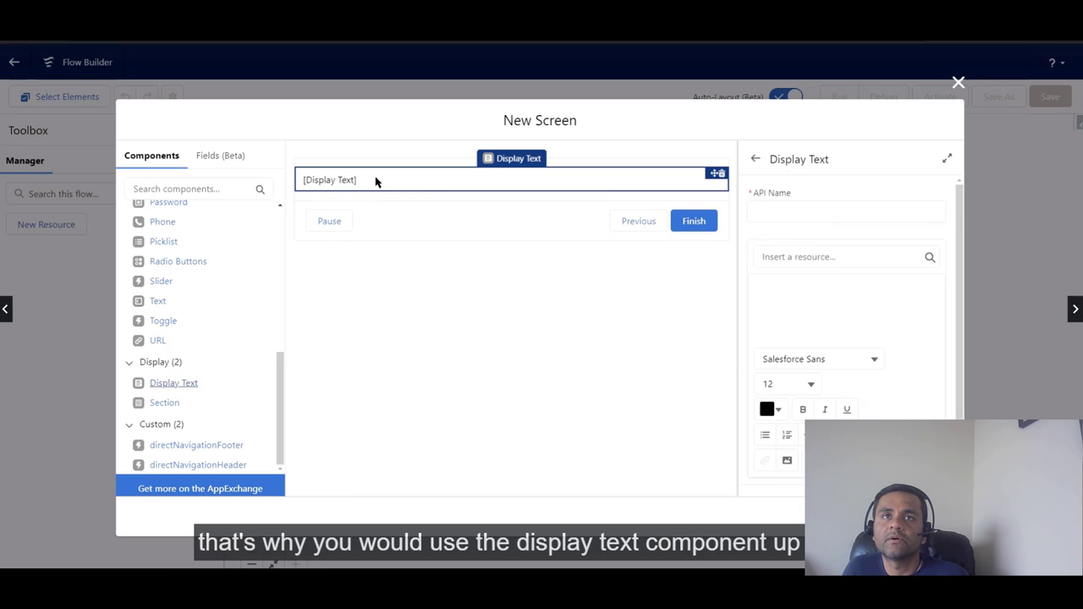
left_click(755, 213)
type("IntroText1")
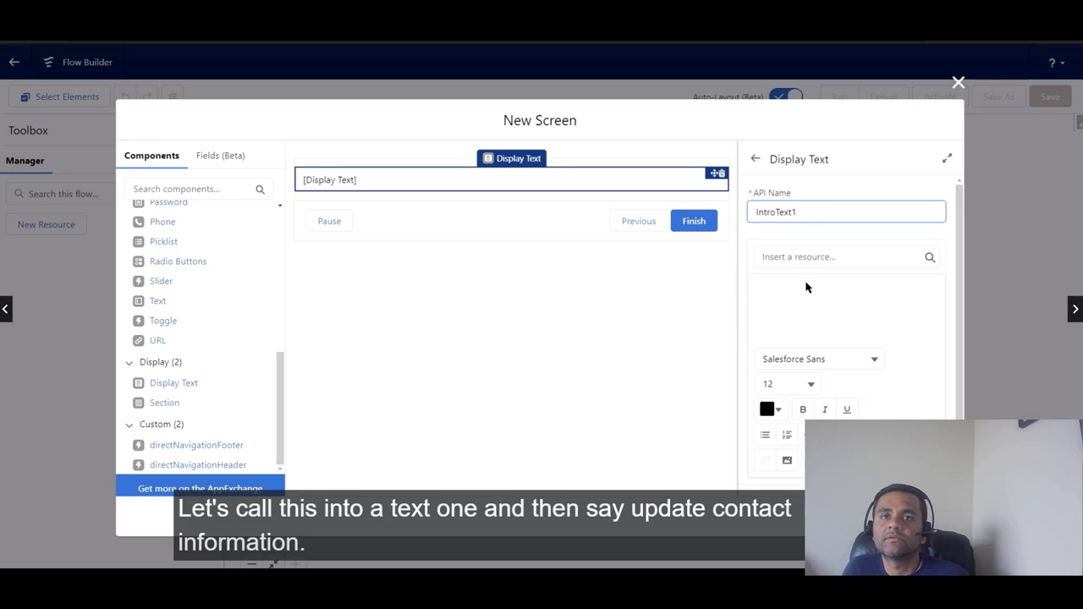
left_click(806, 287)
type("Up")
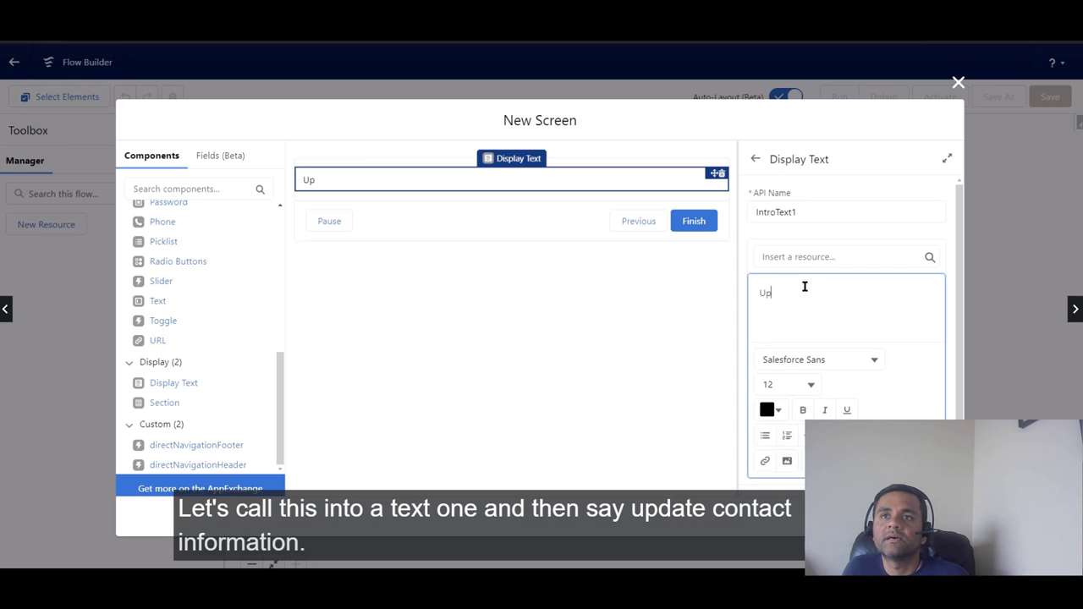
type("date Contact Informatio")
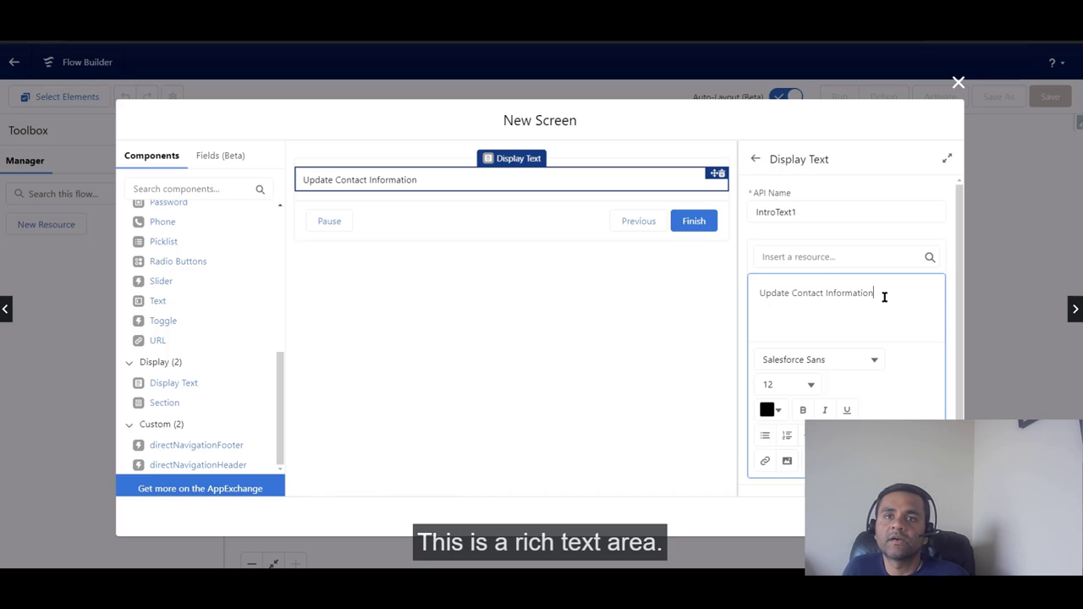
type("n")
key("Return")
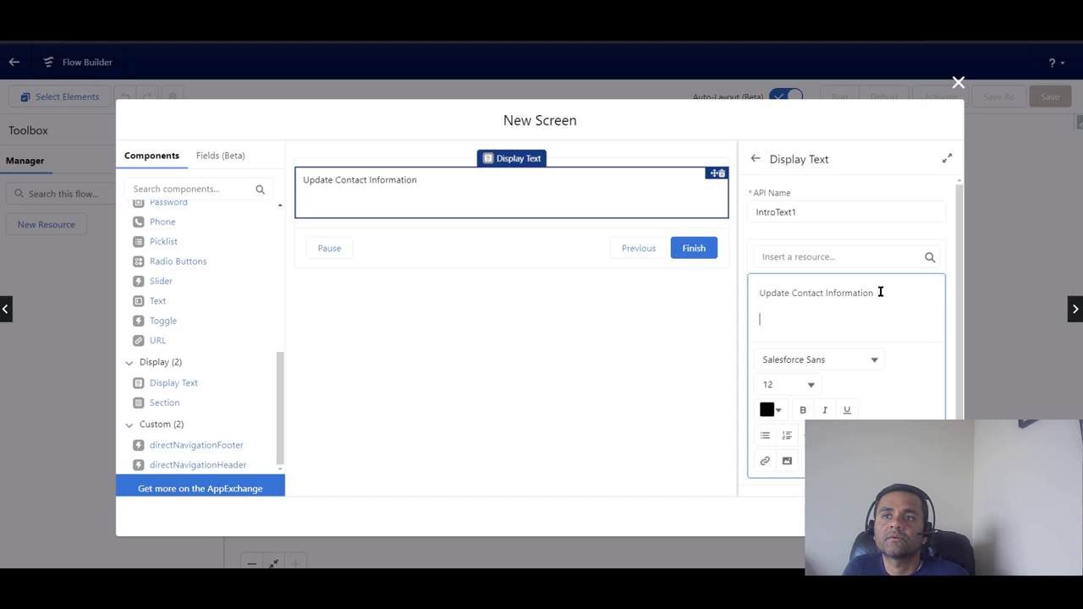
left_click(760, 292)
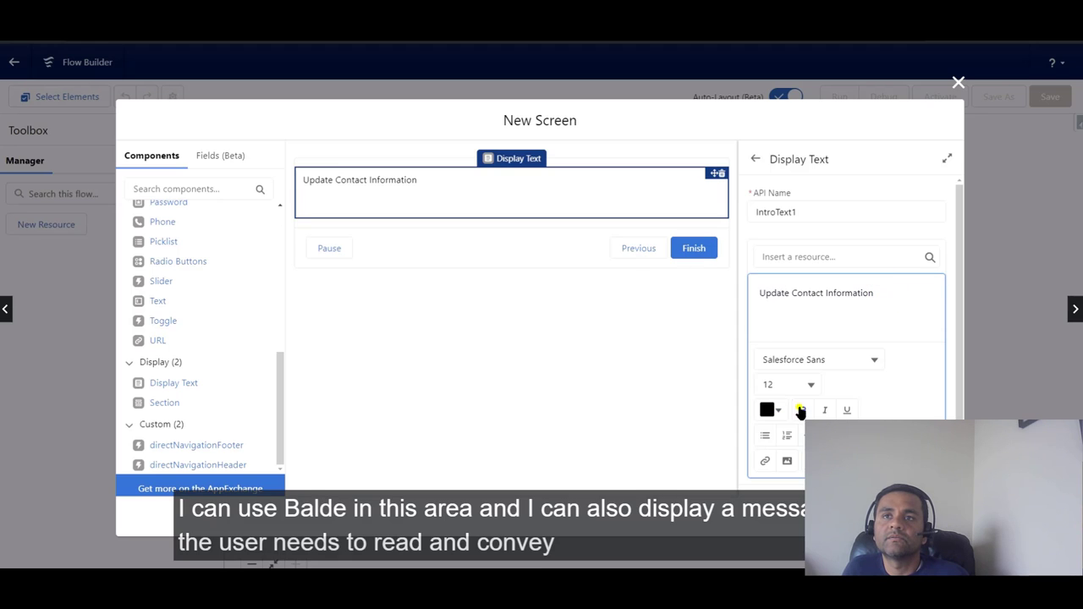
left_click(803, 410)
left_click(774, 322)
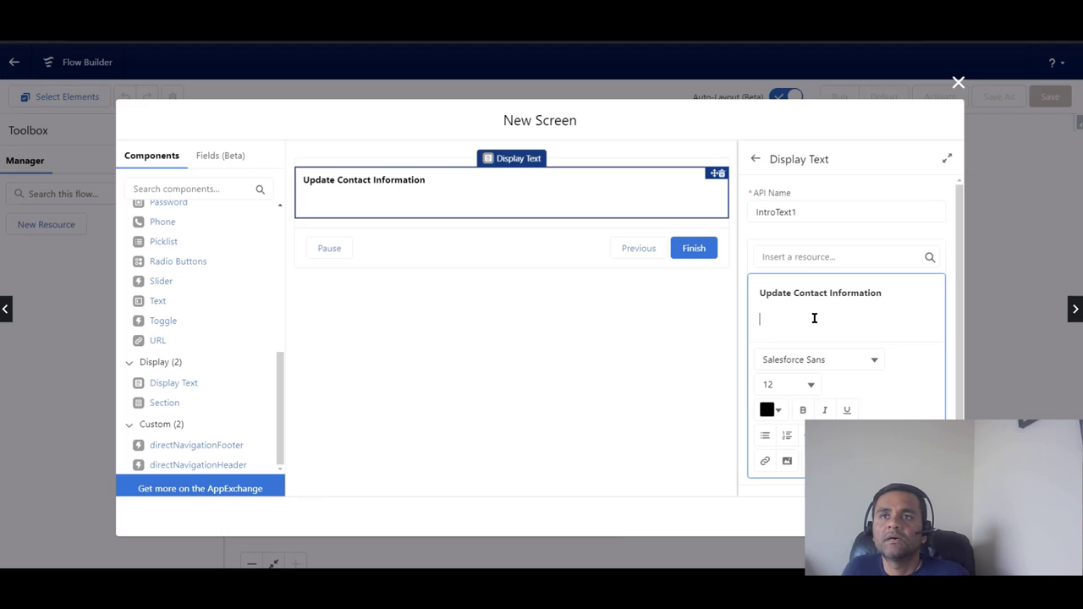
type("I w")
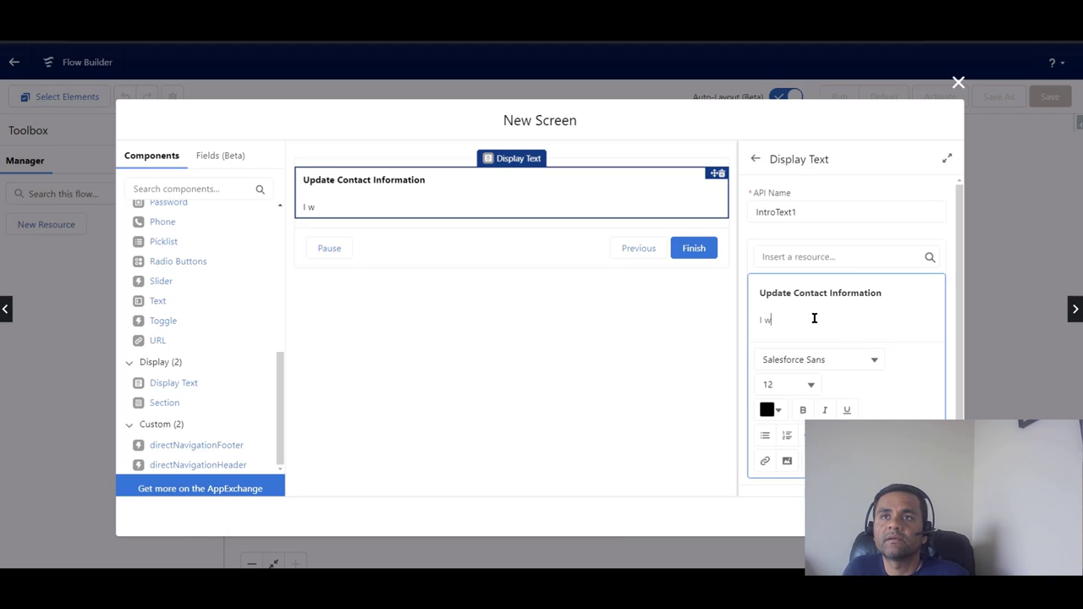
type("ould like to update")
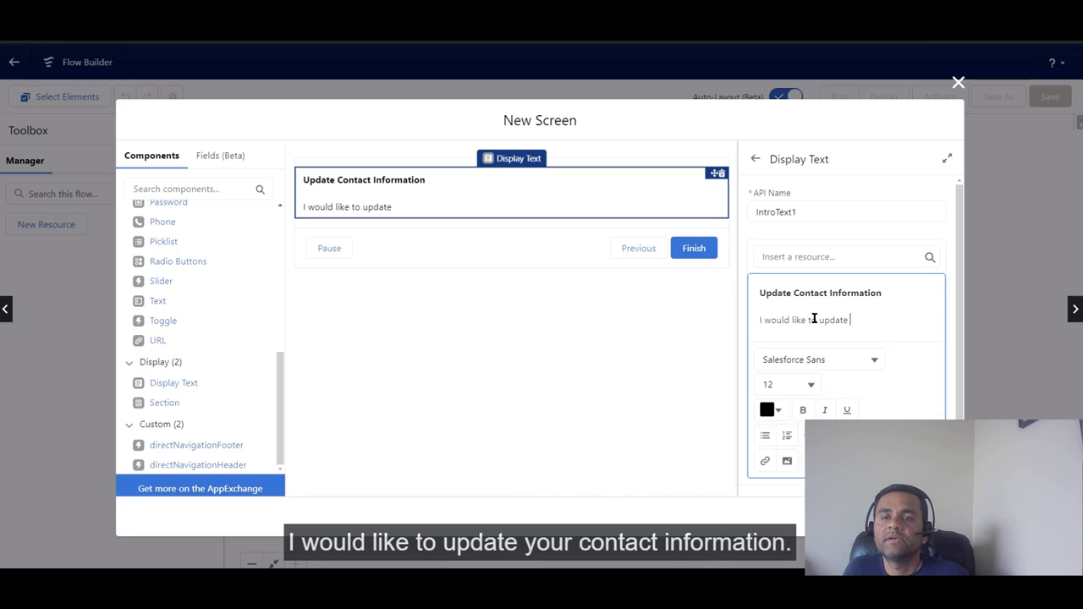
type(" your con")
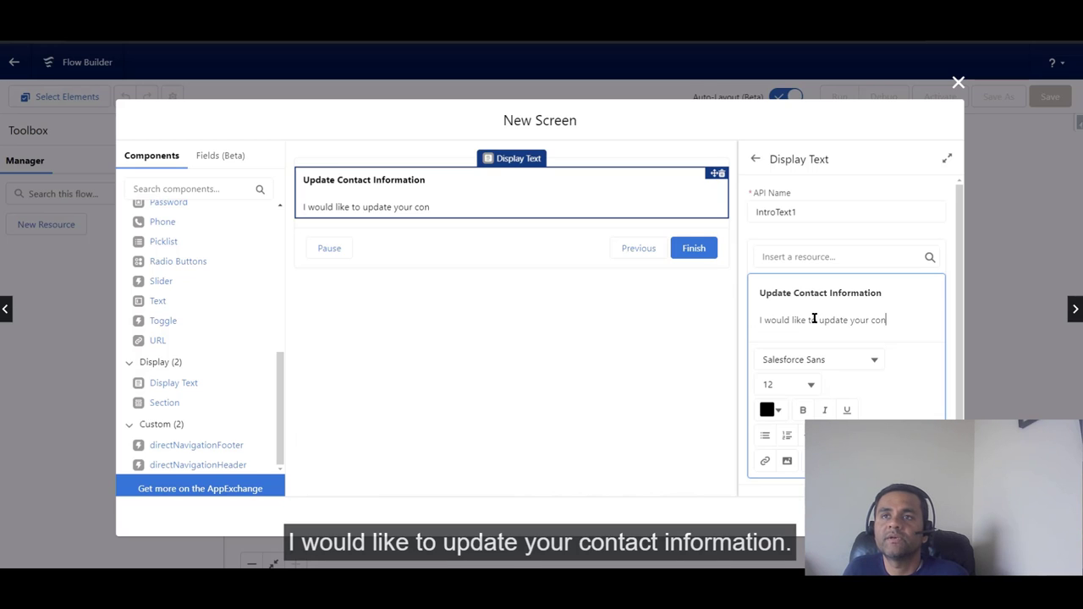
type("tact inf")
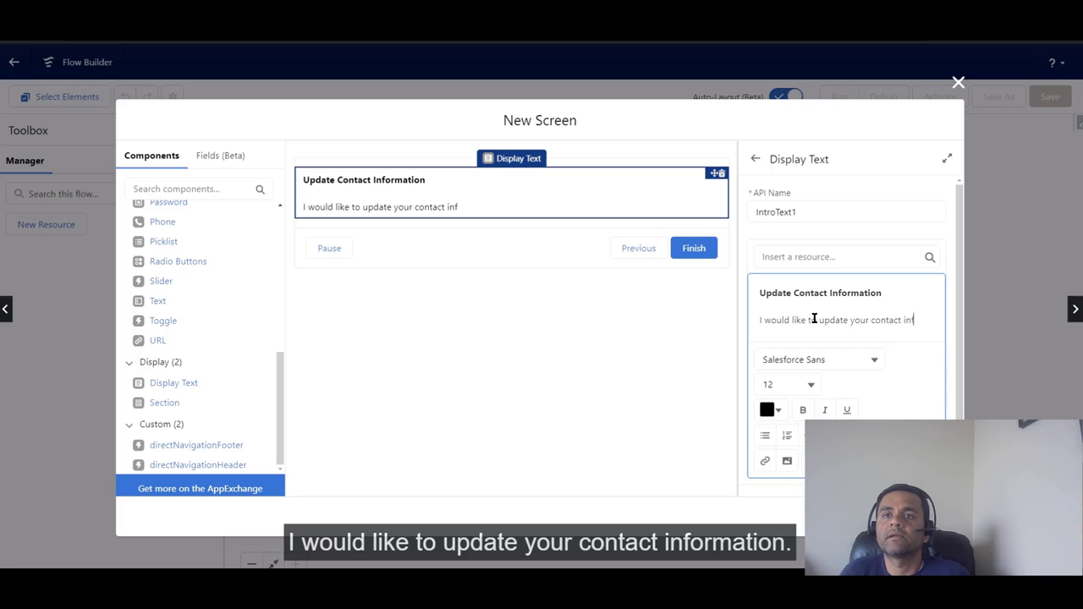
type("ormation")
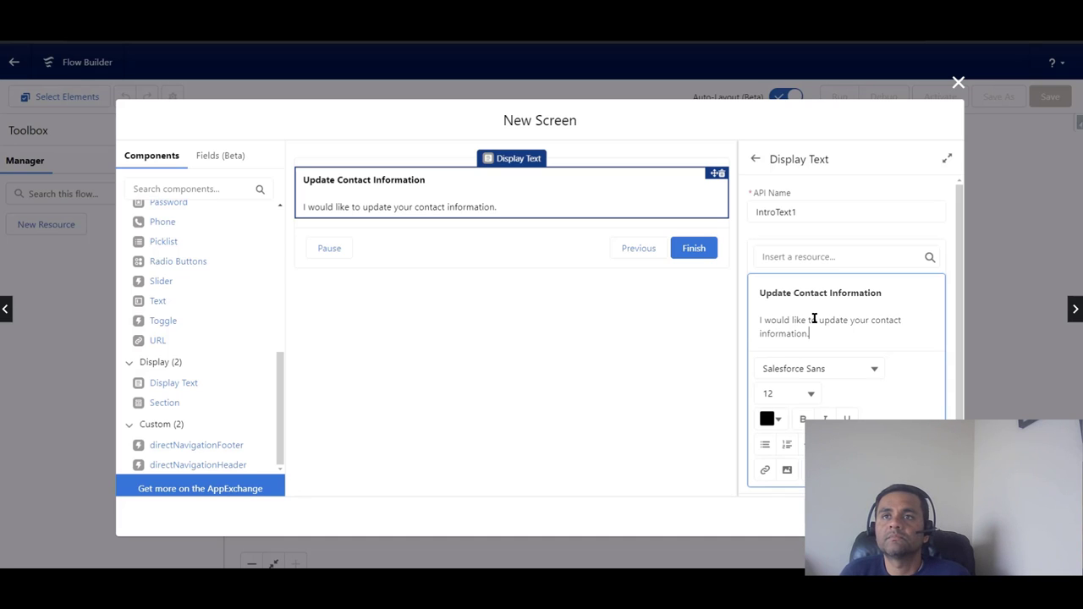
type(". This wil")
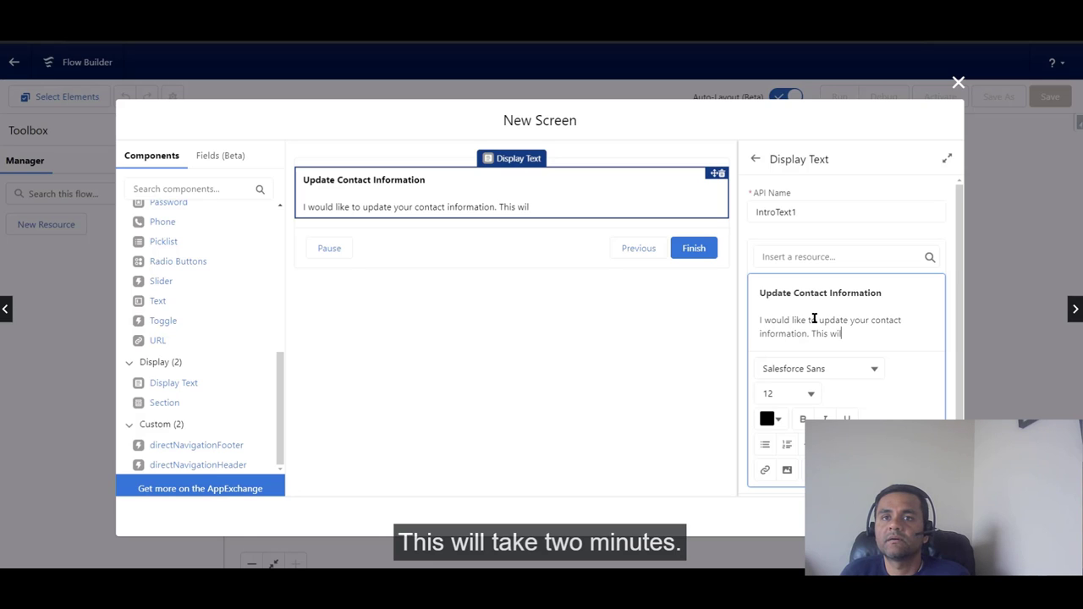
type("l take 2 minutes")
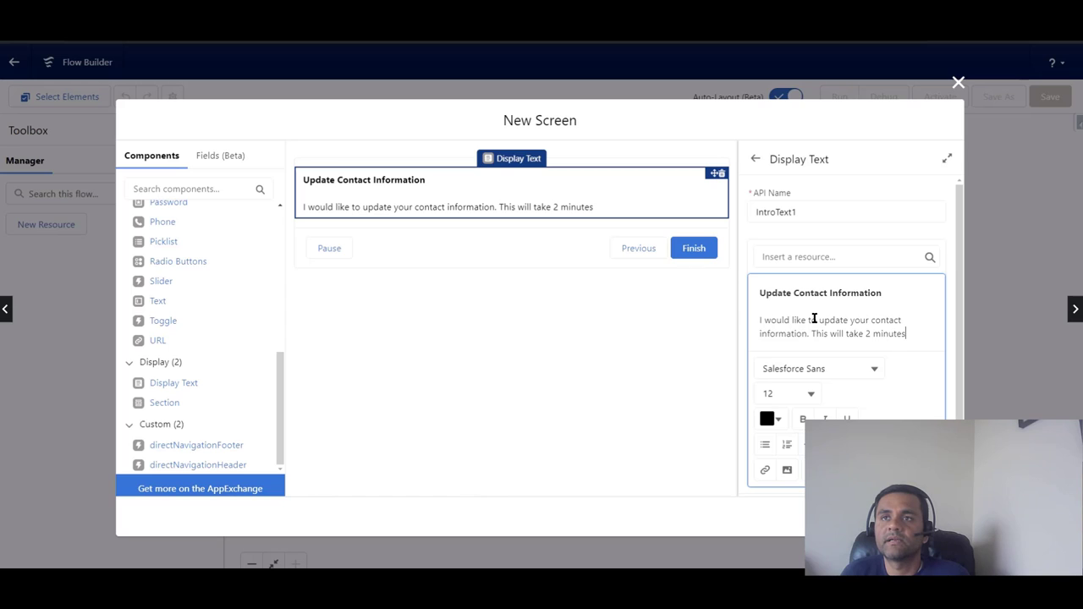
type(".")
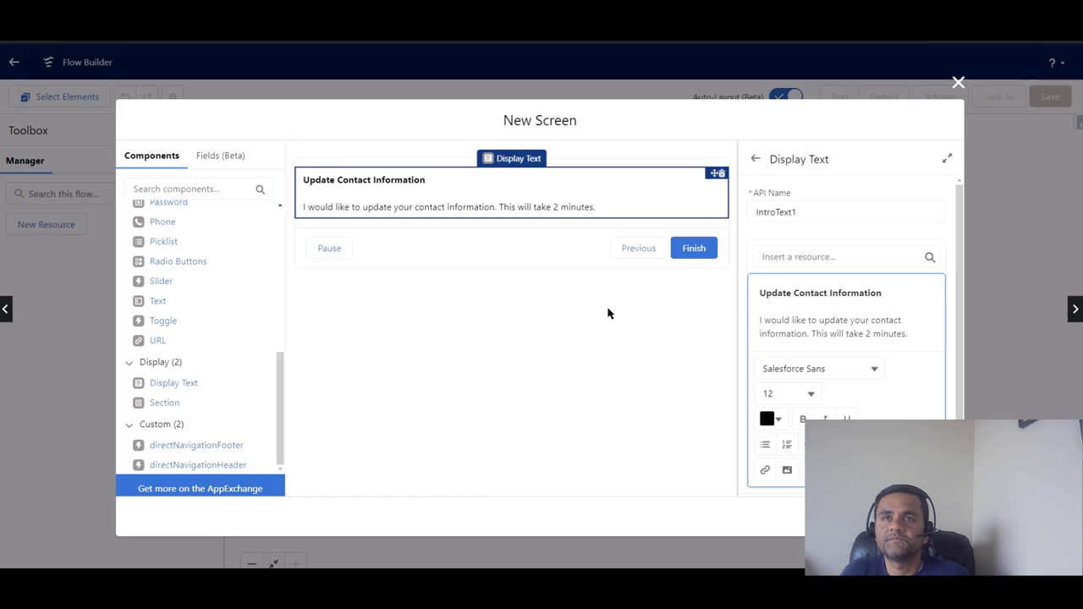
key("Return")
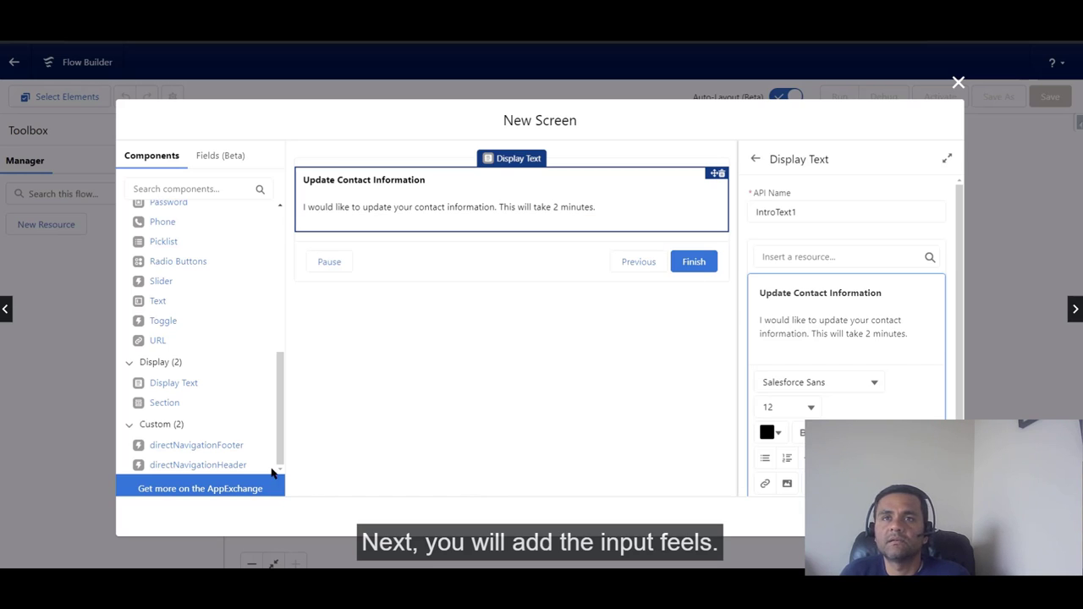
Step: Add a Text input labelled Title below the intro text
left_click(282, 414)
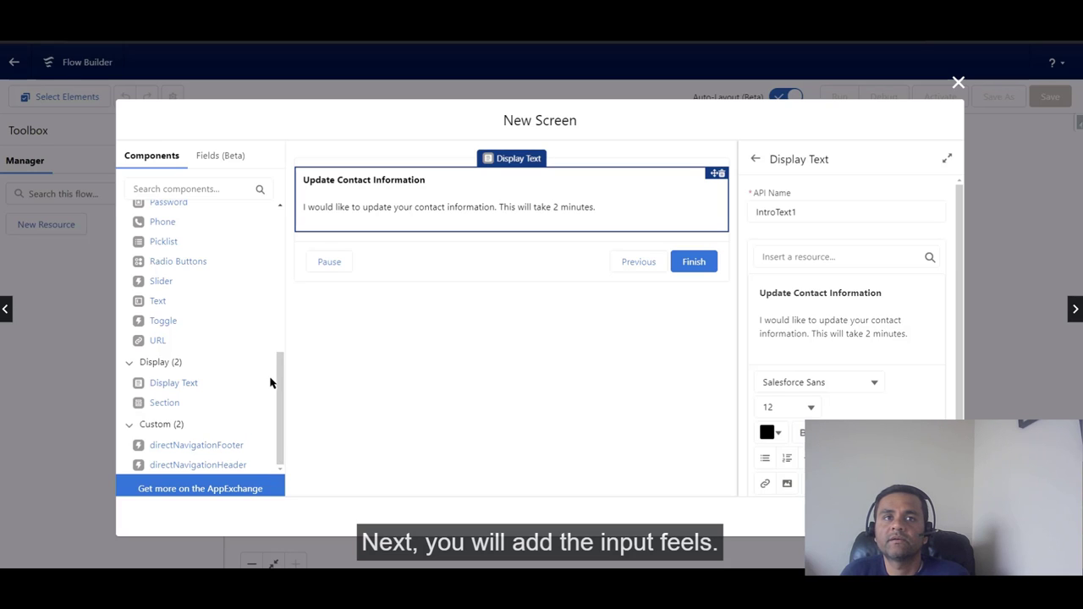
left_click_drag(154, 302, 430, 265)
left_click(771, 209)
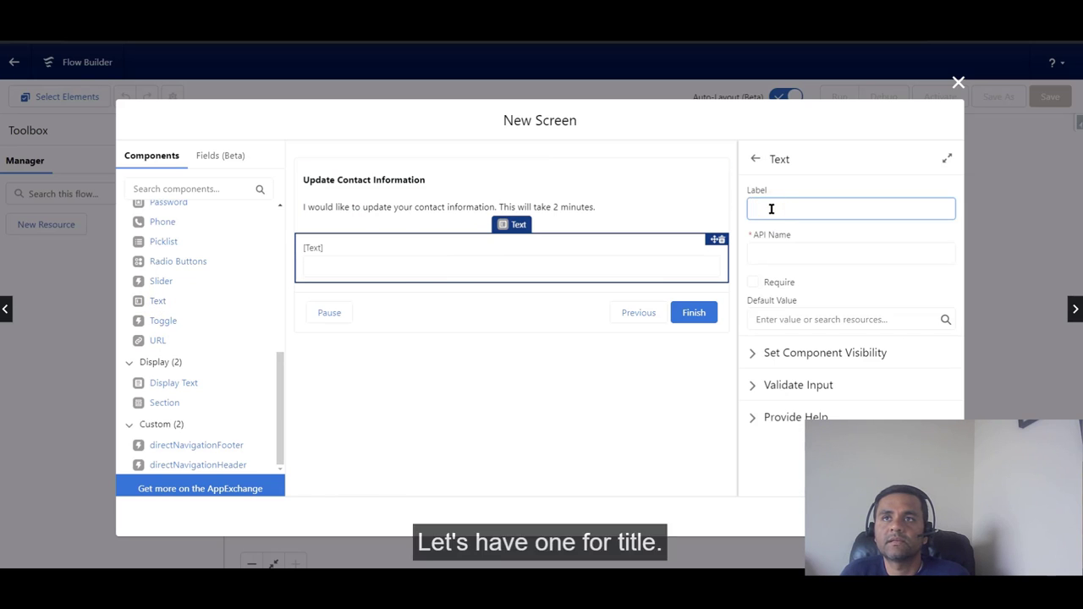
type("Title")
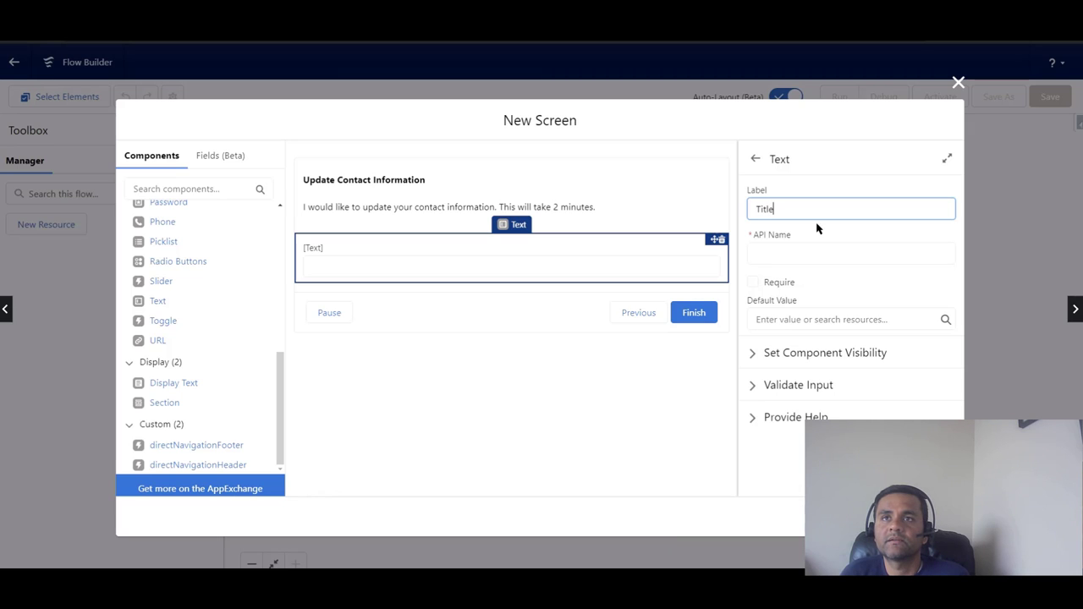
left_click(794, 247)
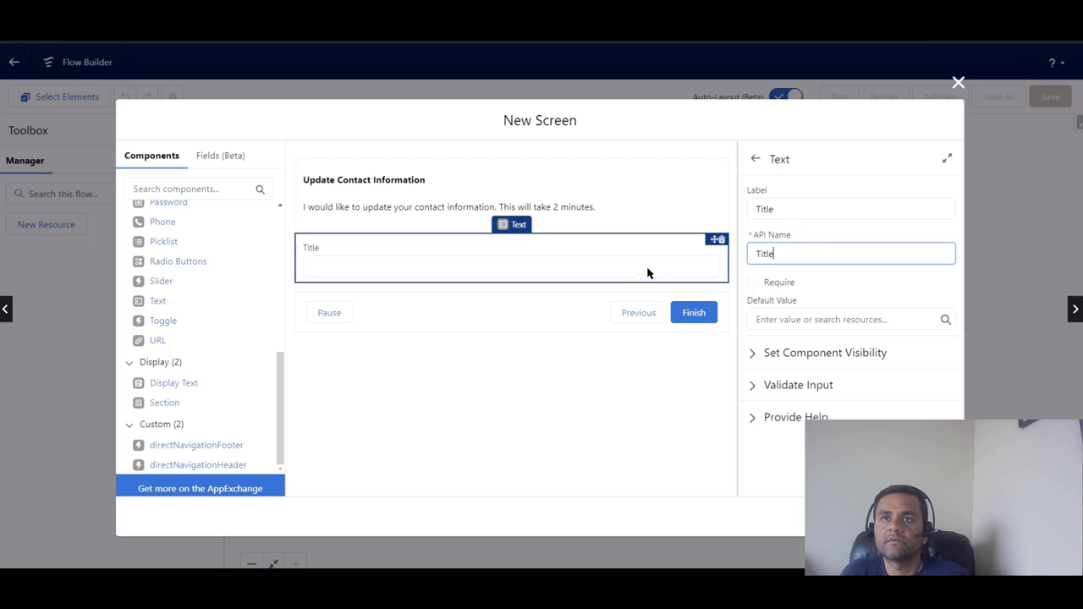
left_click_drag(280, 391, 283, 333)
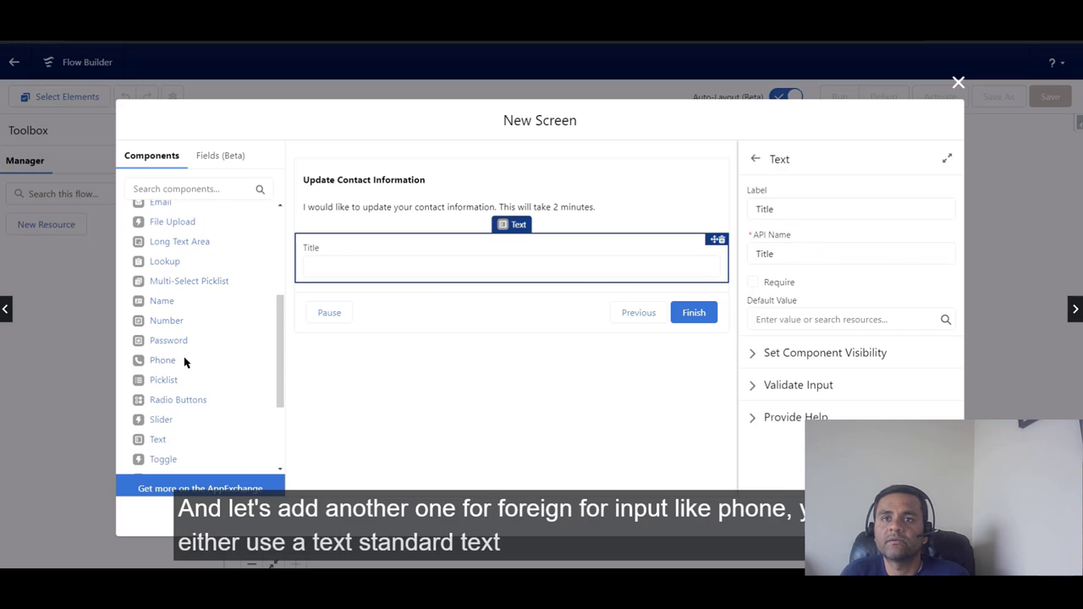
Step: Add a Phone field with API name MobilePhone and label Mobile Phone
left_click_drag(160, 363, 351, 292)
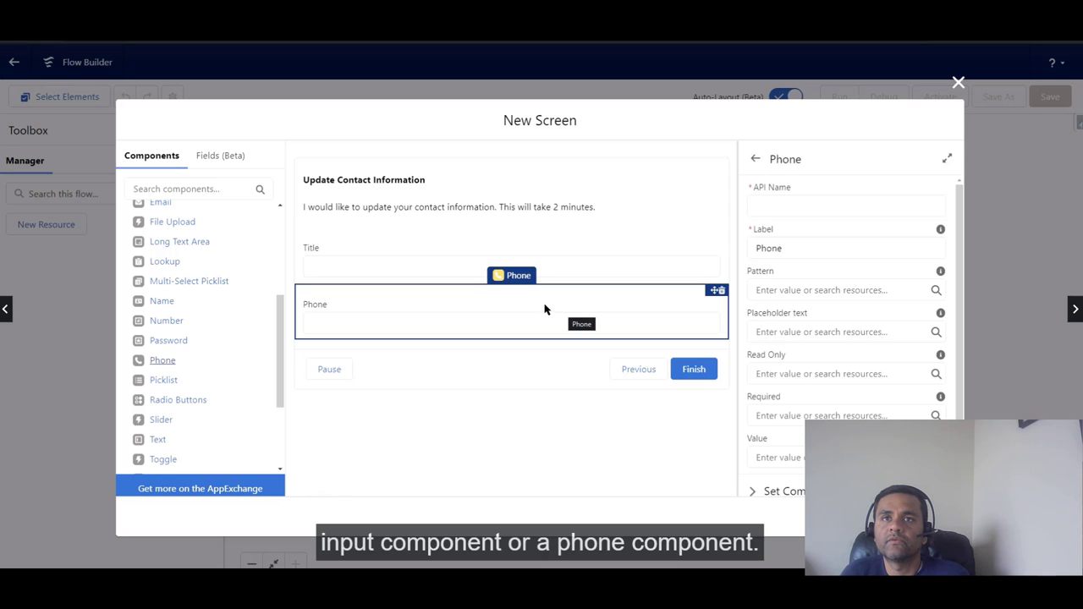
left_click(777, 204)
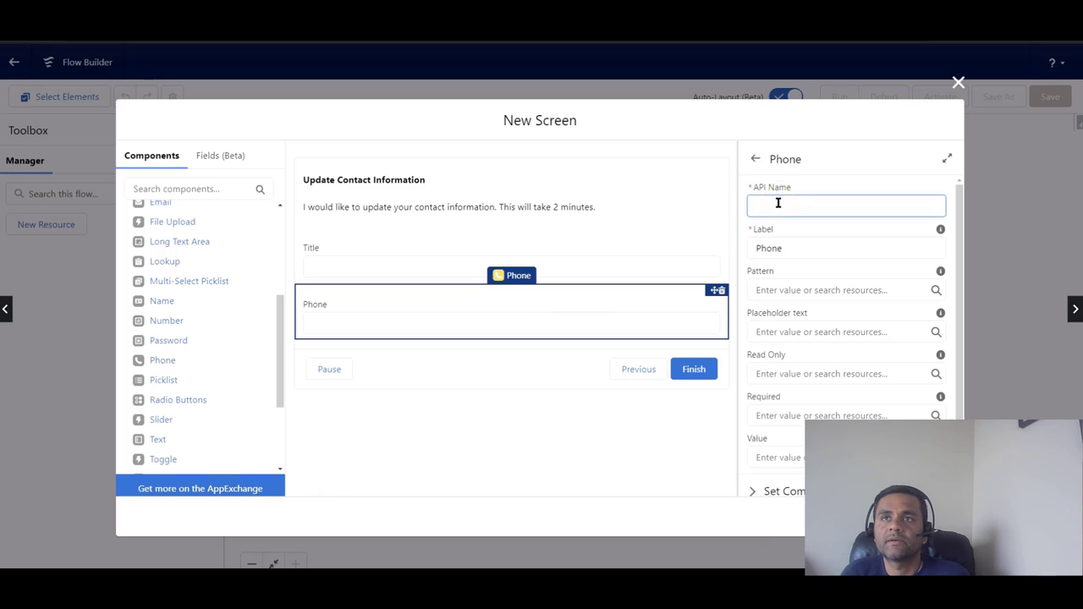
type("Mobile")
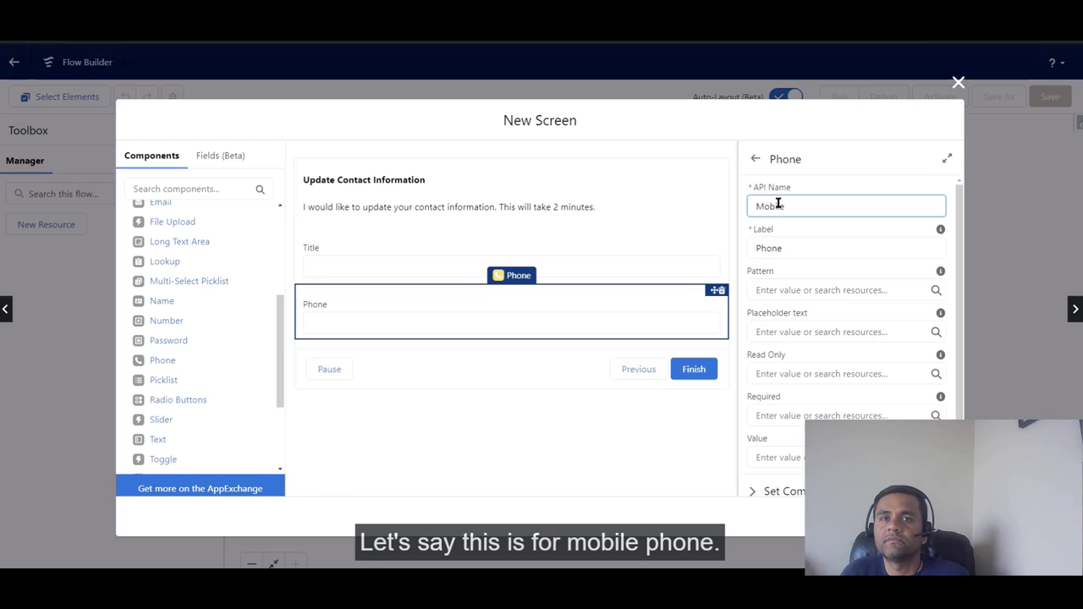
type("Phone")
left_click(757, 247)
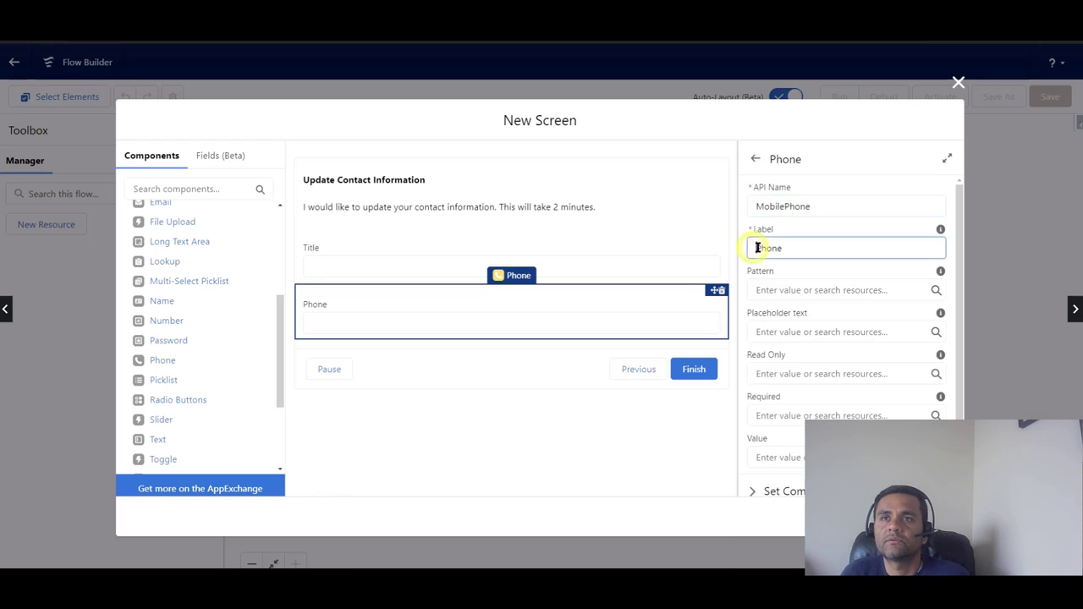
type("Mobile")
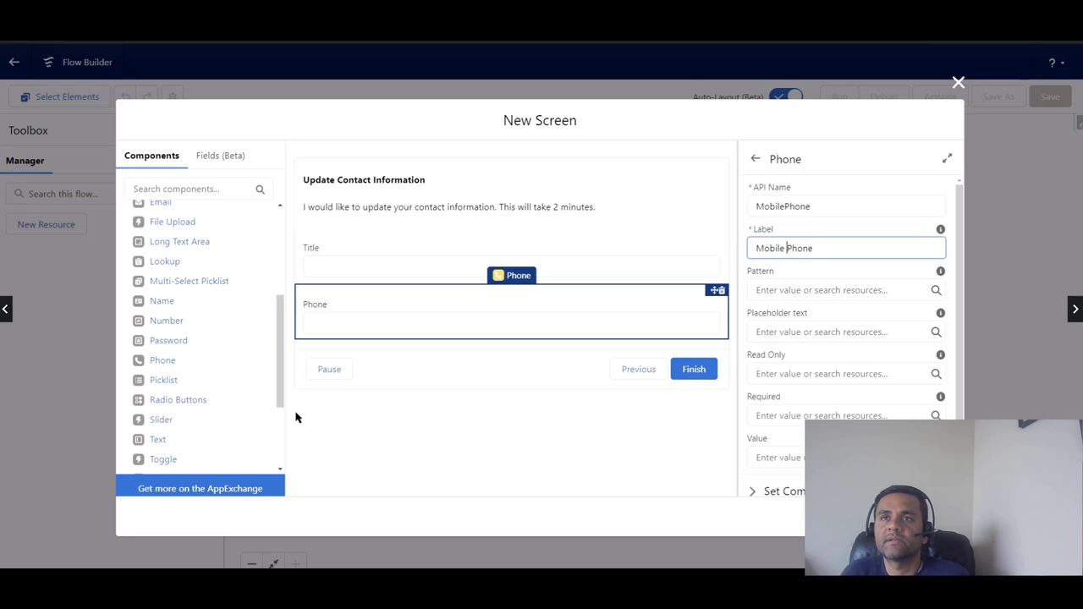
left_click_drag(280, 393, 279, 354)
Step: Add an Email field with API name Email below Mobile Phone
left_click_drag(161, 301, 381, 337)
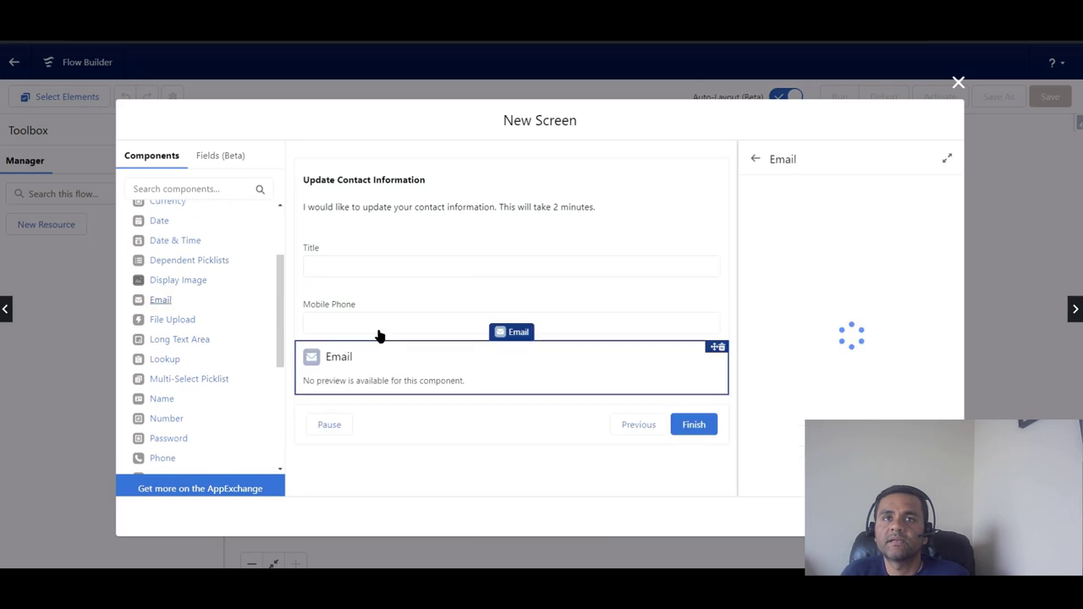
left_click(787, 207)
type("E")
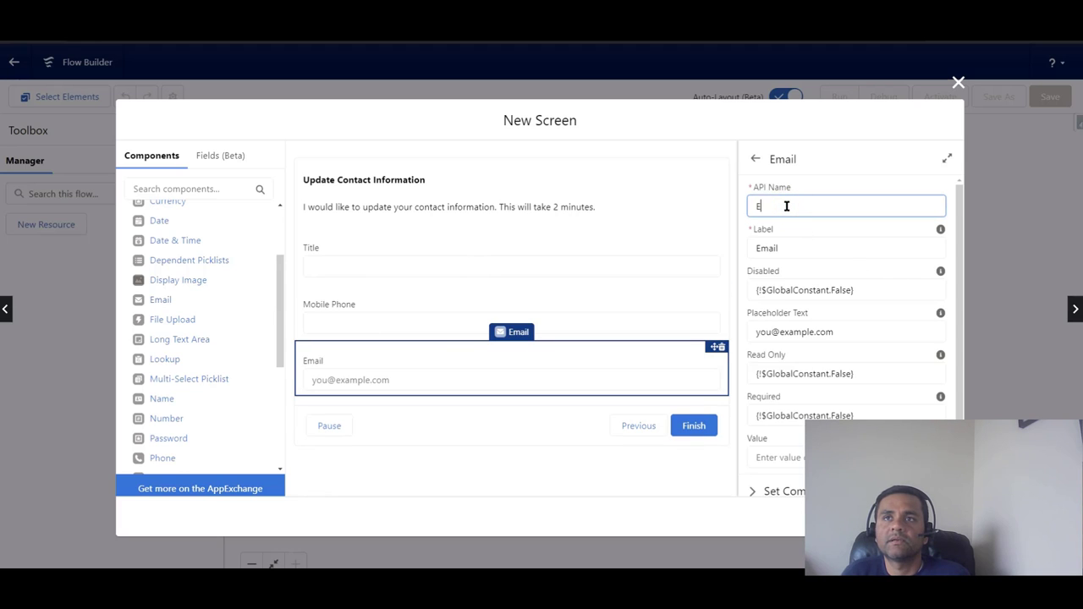
type("mail")
left_click(831, 179)
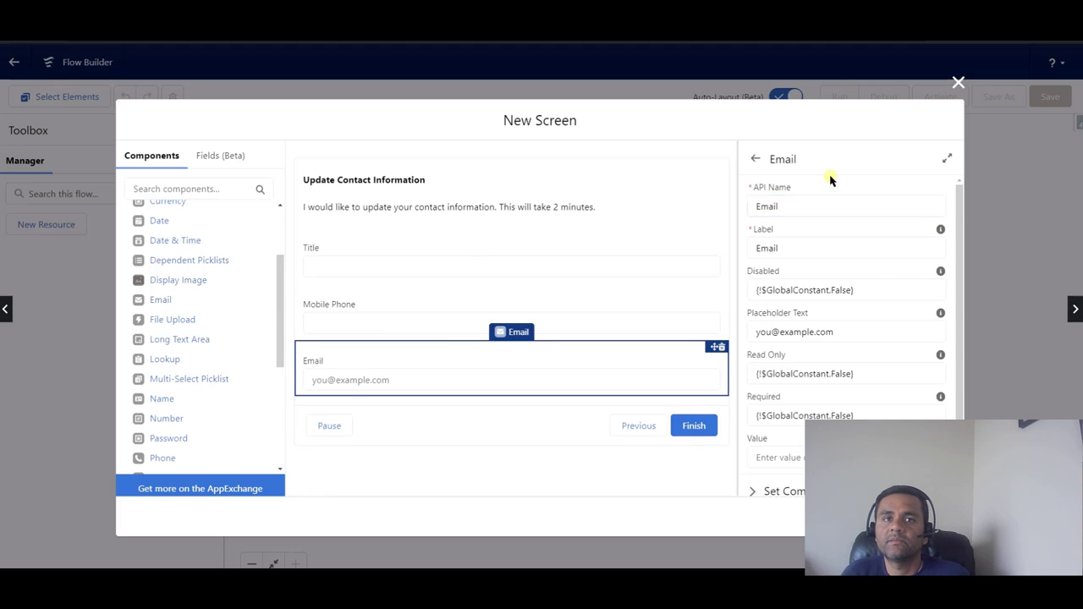
left_click(458, 308)
left_click(449, 359)
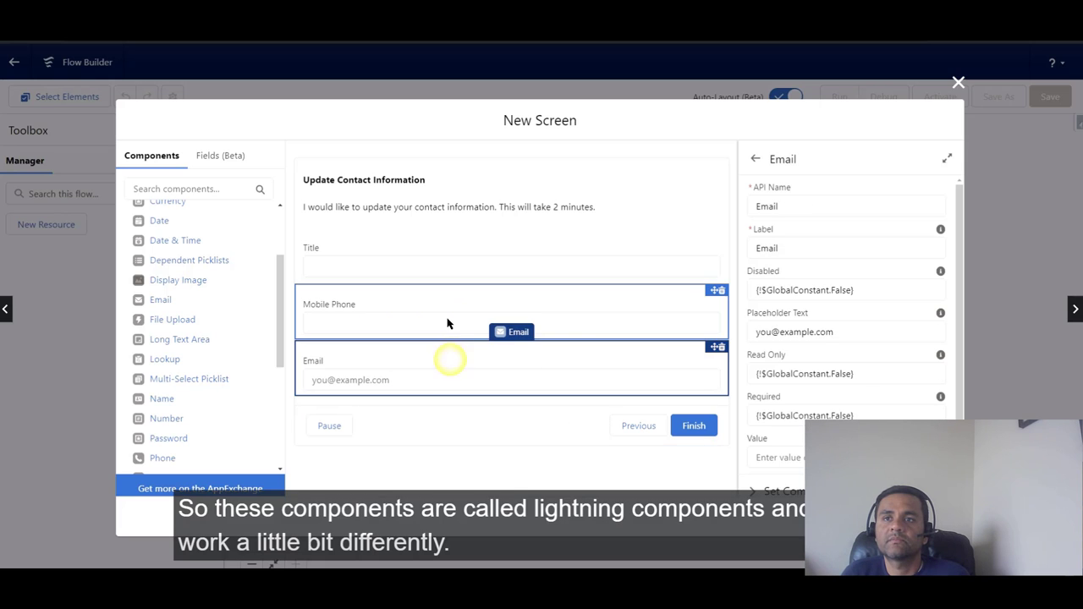
left_click(447, 320)
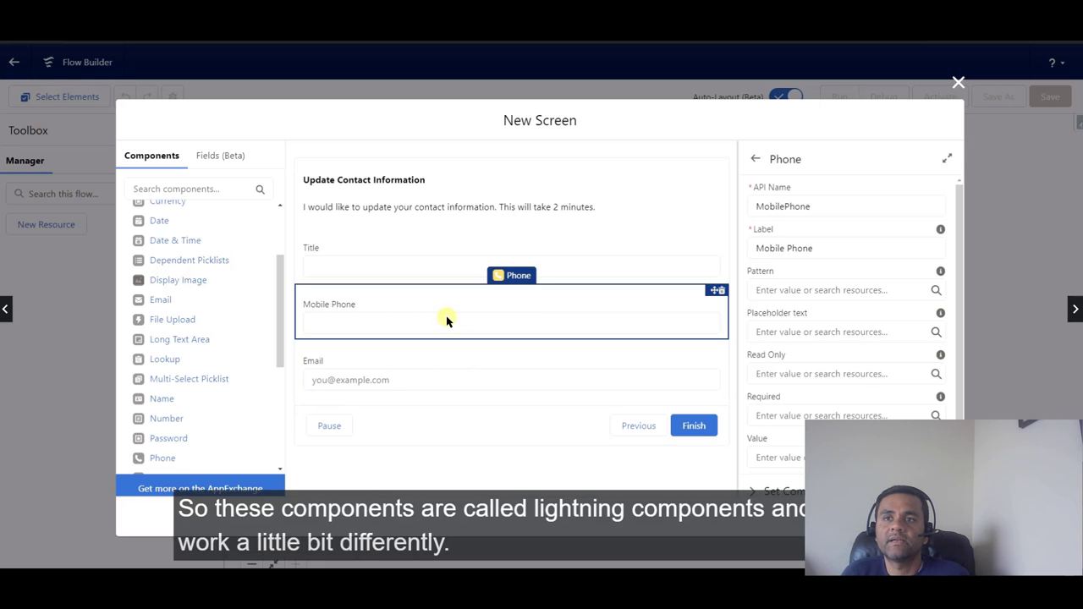
left_click(467, 356)
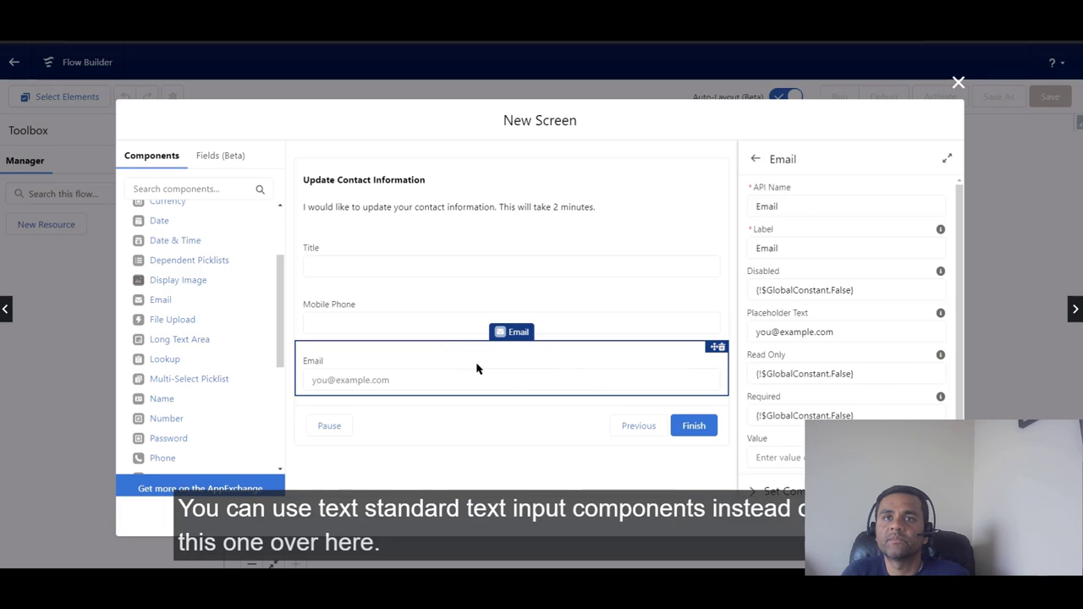
left_click_drag(280, 339, 170, 396)
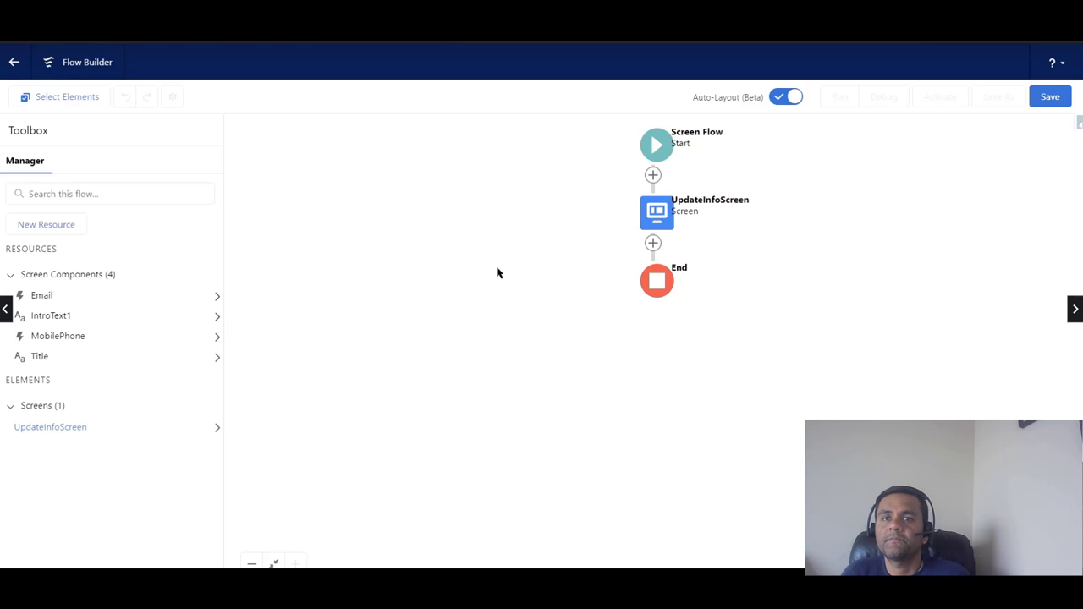
left_click(653, 245)
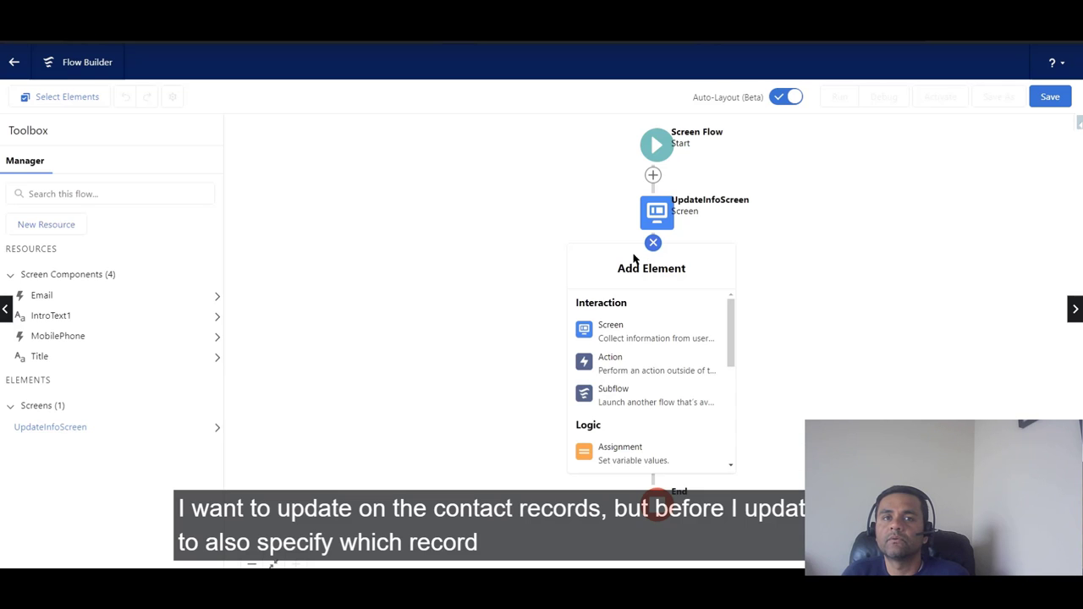
Step: Create a Text variable named recordId that is available for input
left_click(543, 230)
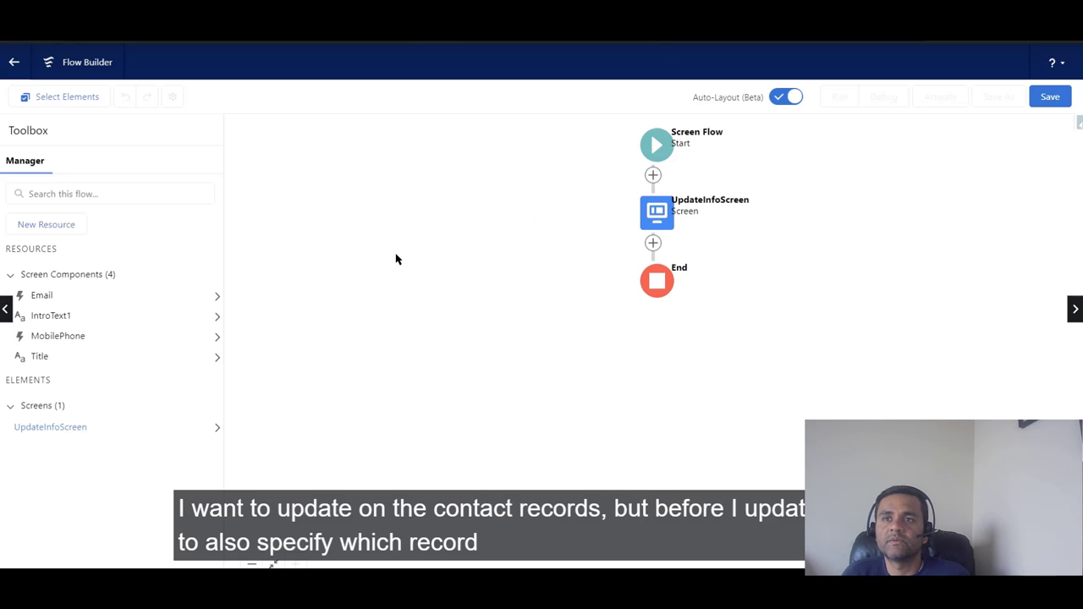
left_click(75, 225)
left_click(364, 267)
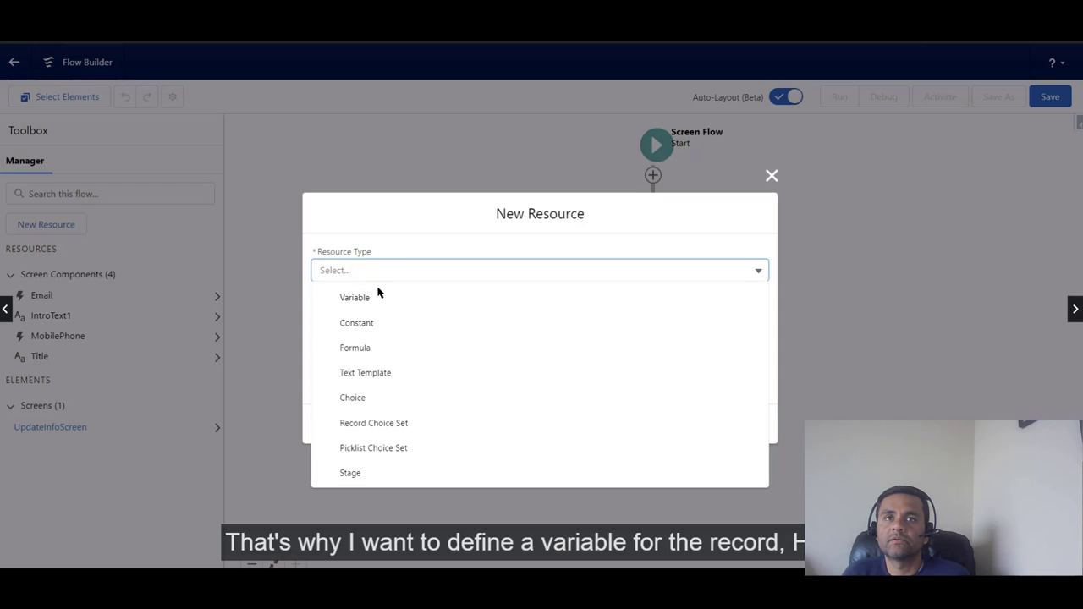
left_click(377, 296)
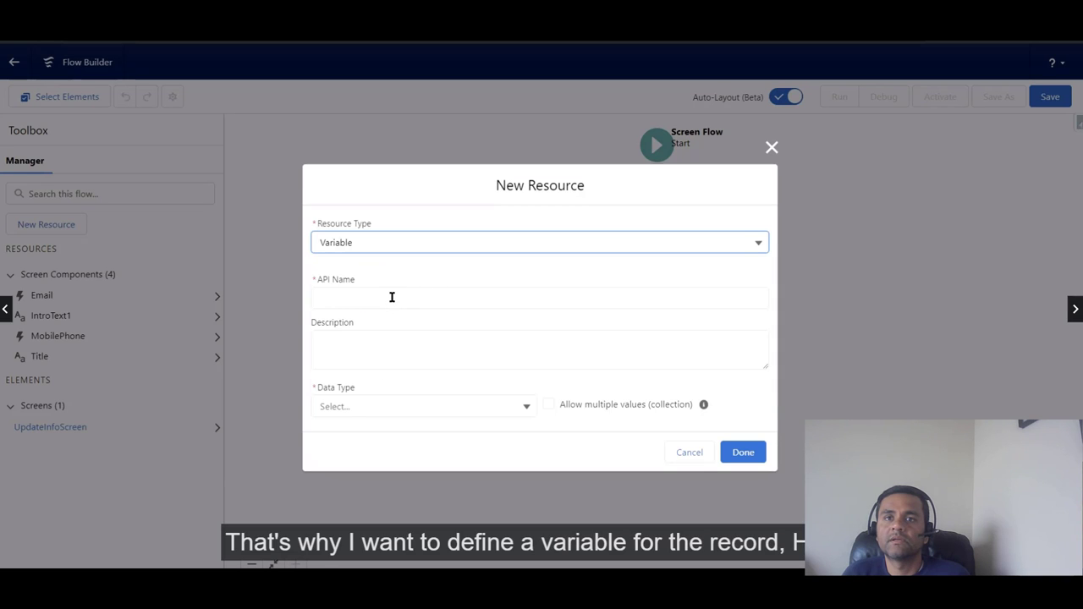
left_click(378, 295)
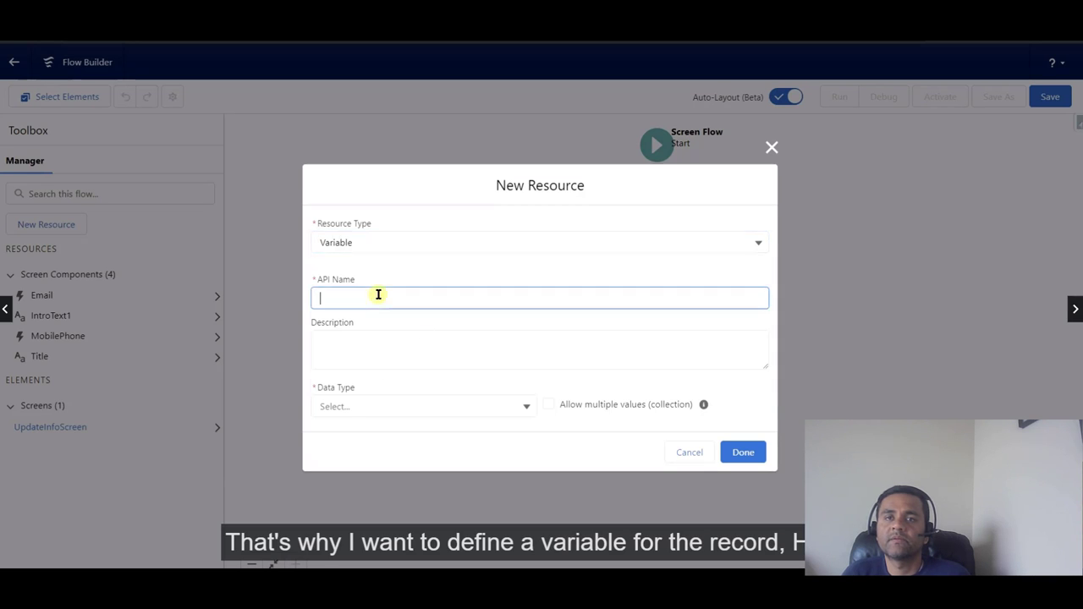
type("recordId")
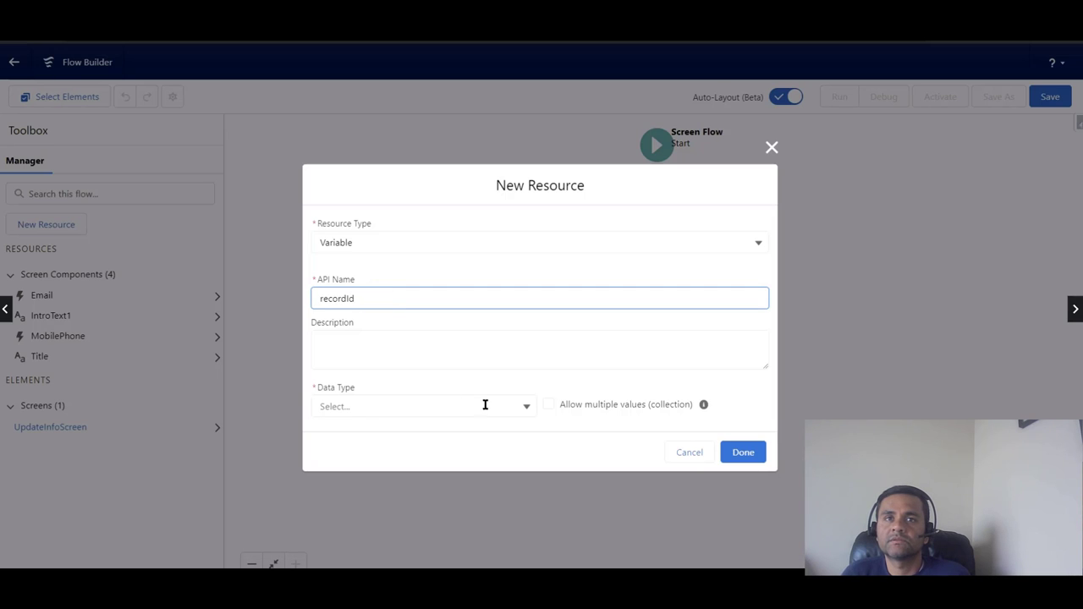
left_click(528, 409)
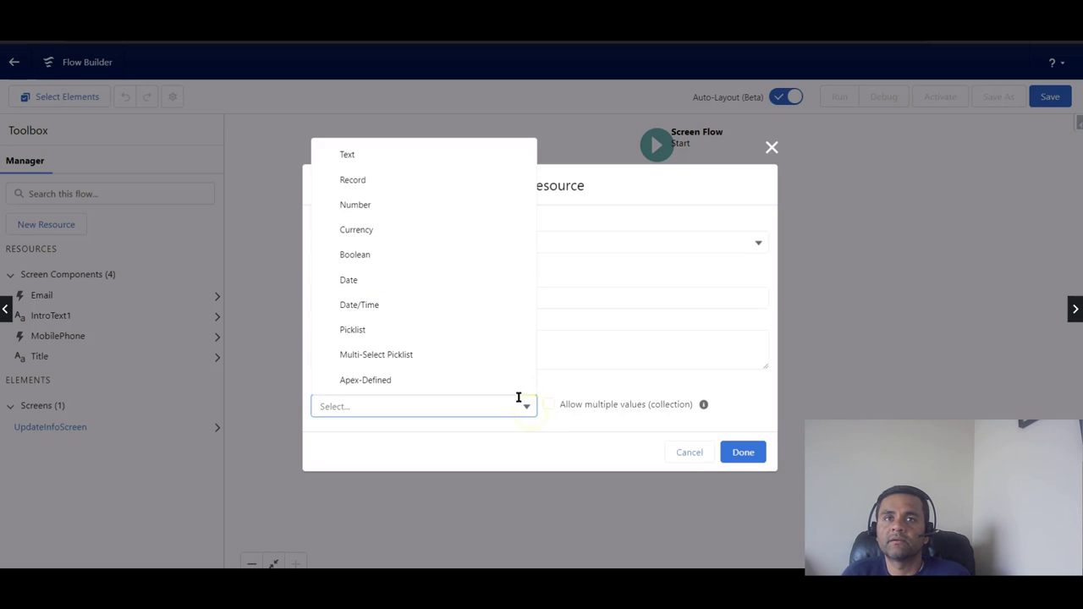
left_click(456, 165)
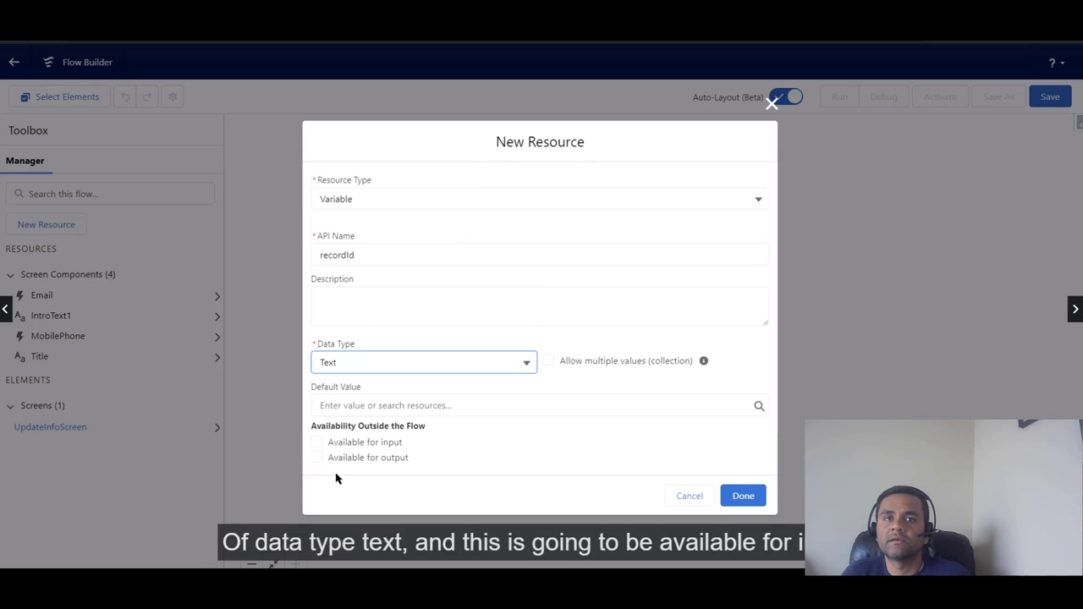
left_click(315, 443)
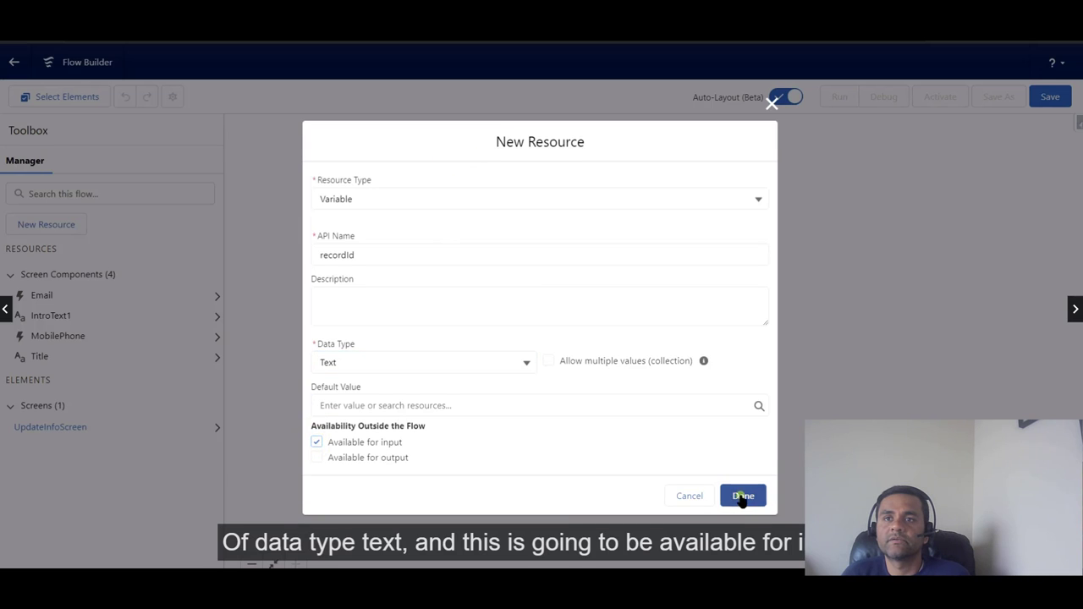
left_click(741, 497)
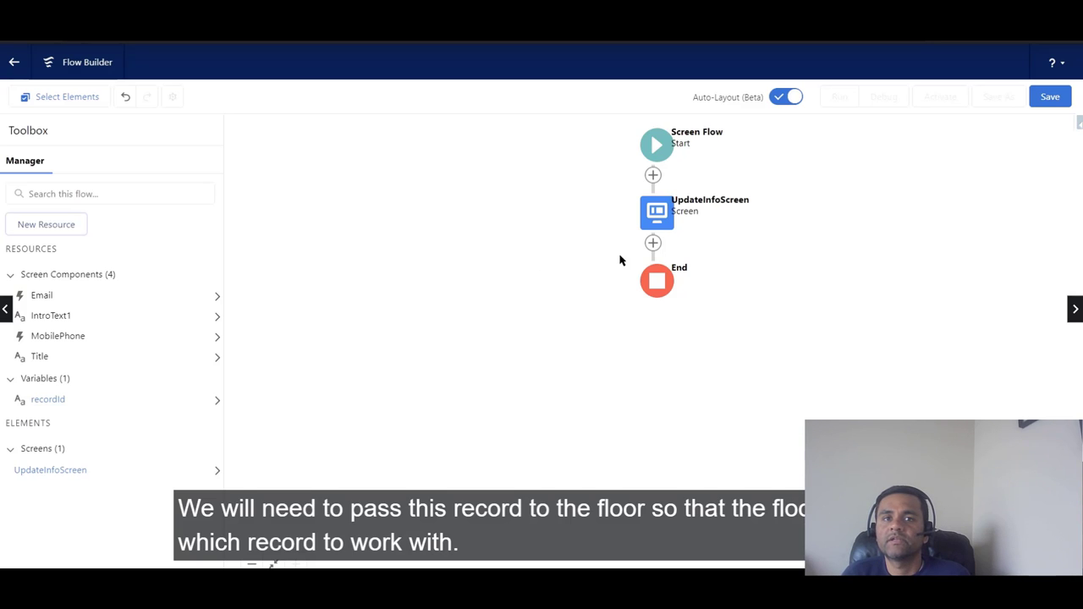
Step: Add an Update Records element labelled Update Contact after the screen
left_click(652, 243)
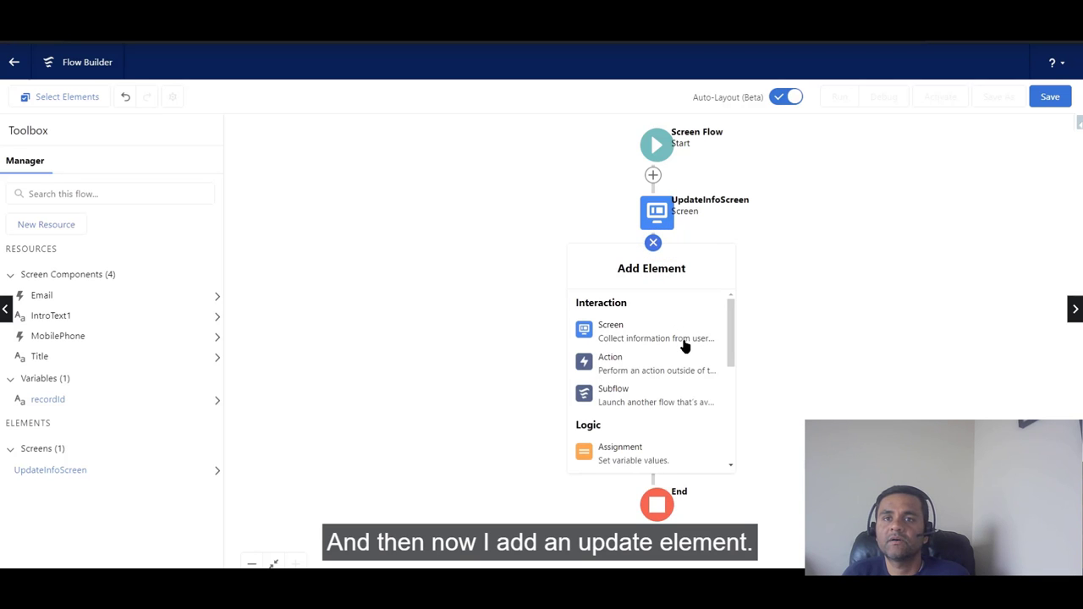
scroll(682, 346, "down", 3)
scroll(684, 347, "down", 3)
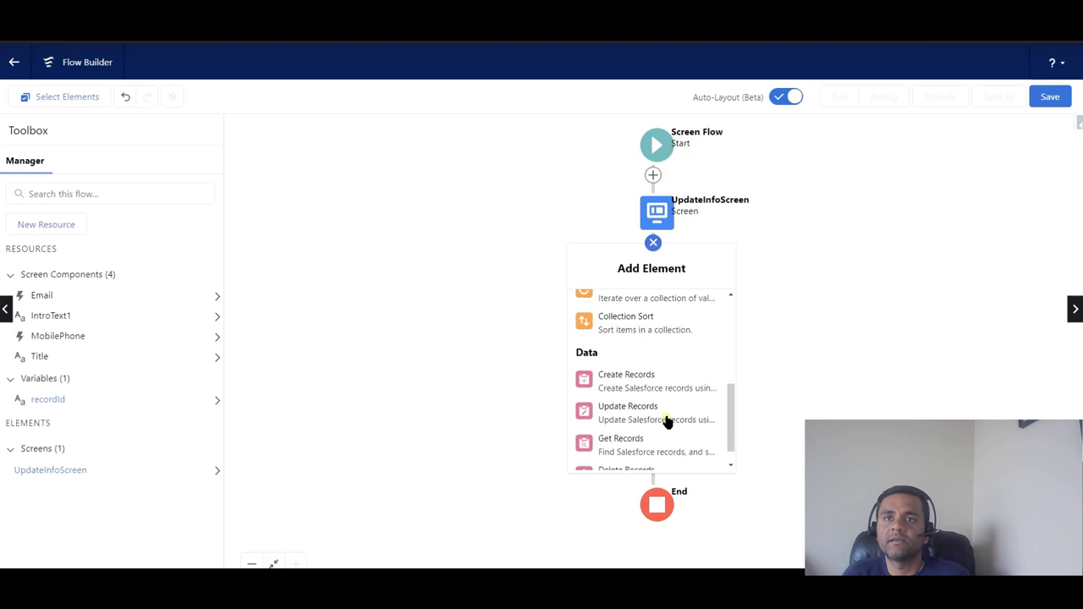
left_click(667, 421)
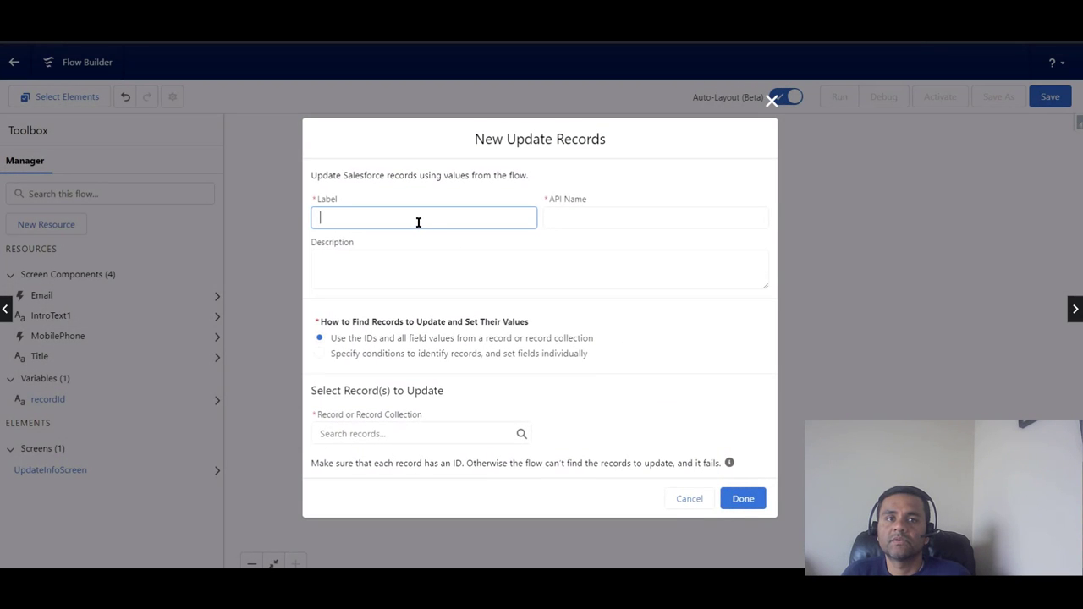
type("Update Contact")
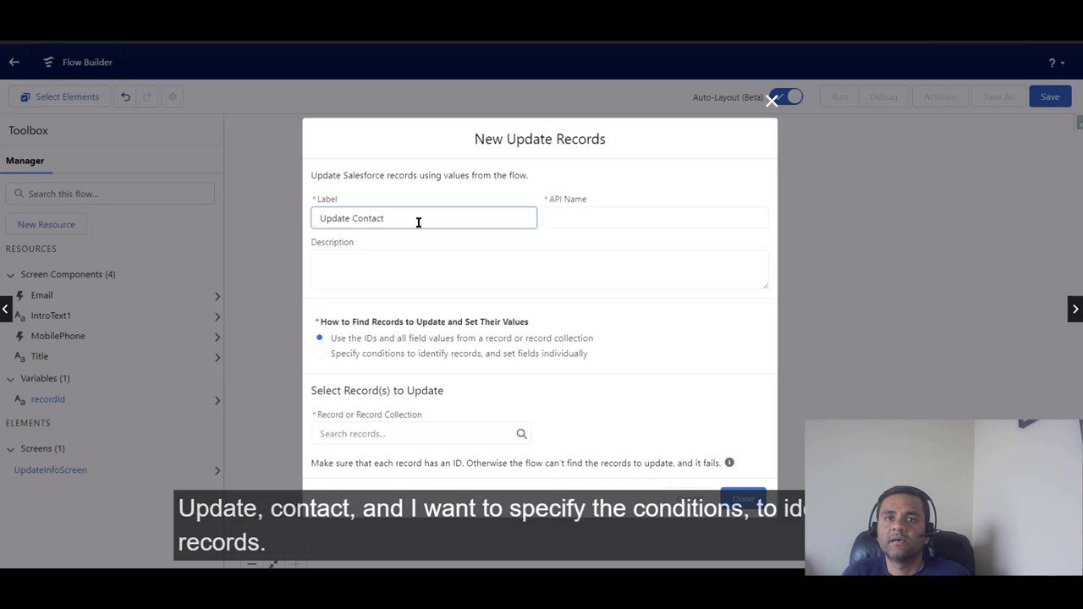
left_click(573, 218)
Step: Set Update Contact to find Contact records by specified conditions
left_click(322, 358)
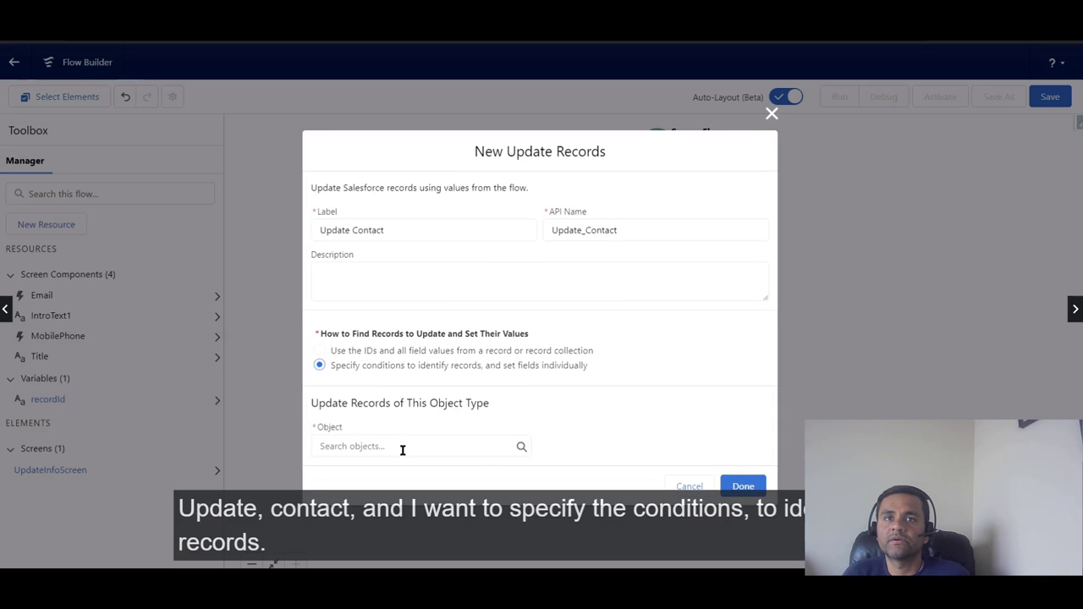
left_click(402, 450)
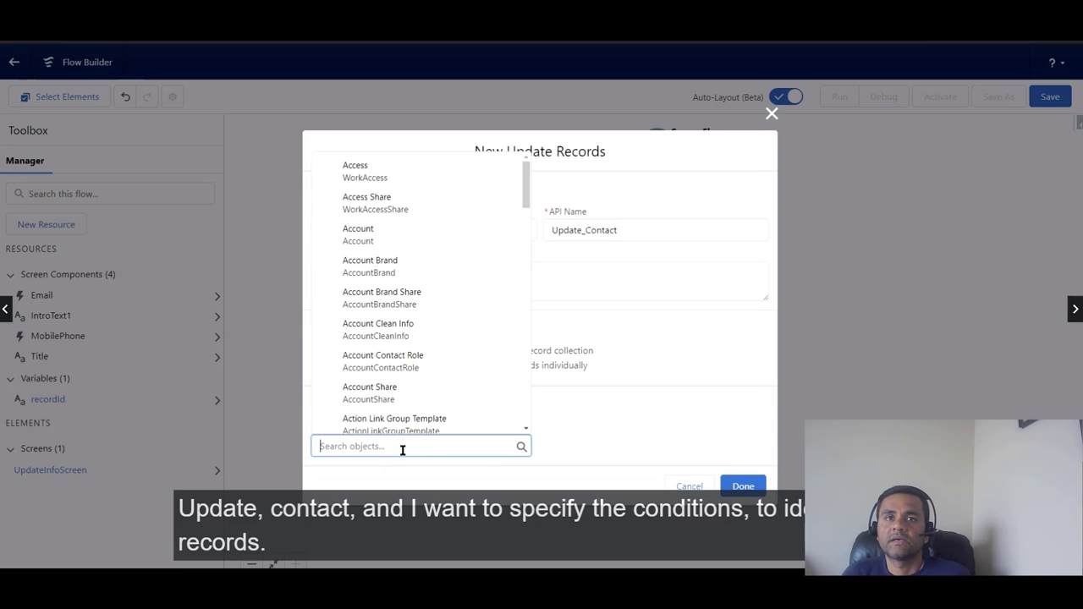
type("Cont")
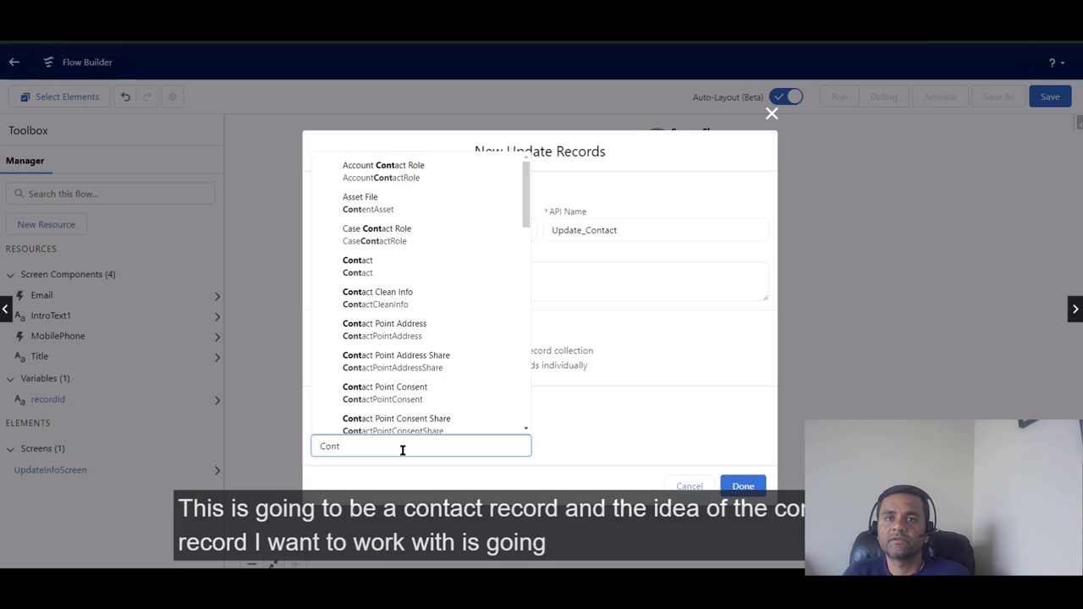
left_click(404, 272)
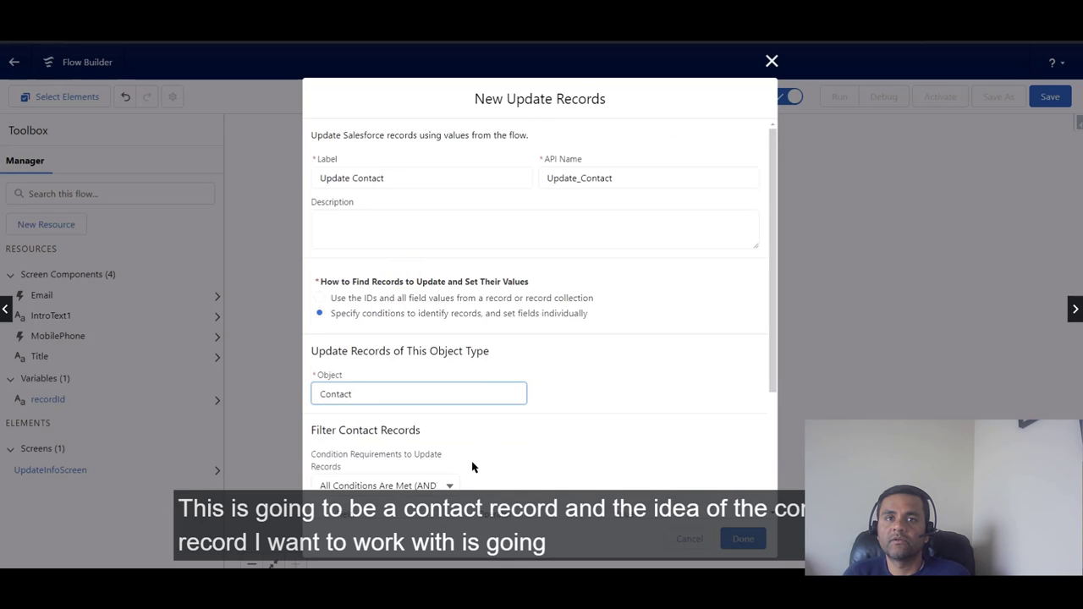
scroll(474, 466, "down", 2)
Step: Filter Contact records where Id Equals {!recordId}
left_click(411, 420)
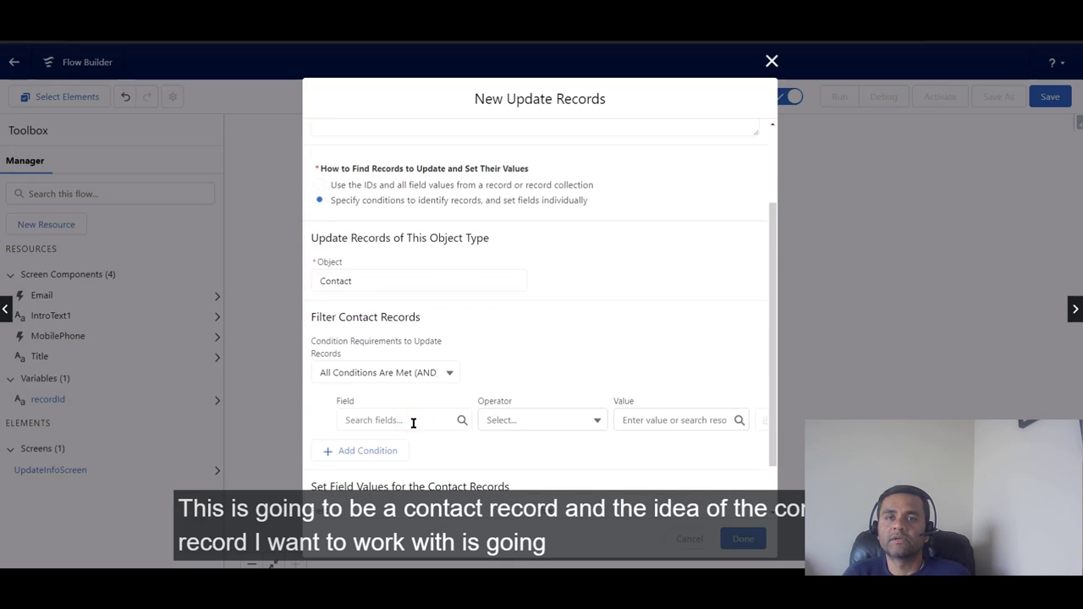
left_click(415, 421)
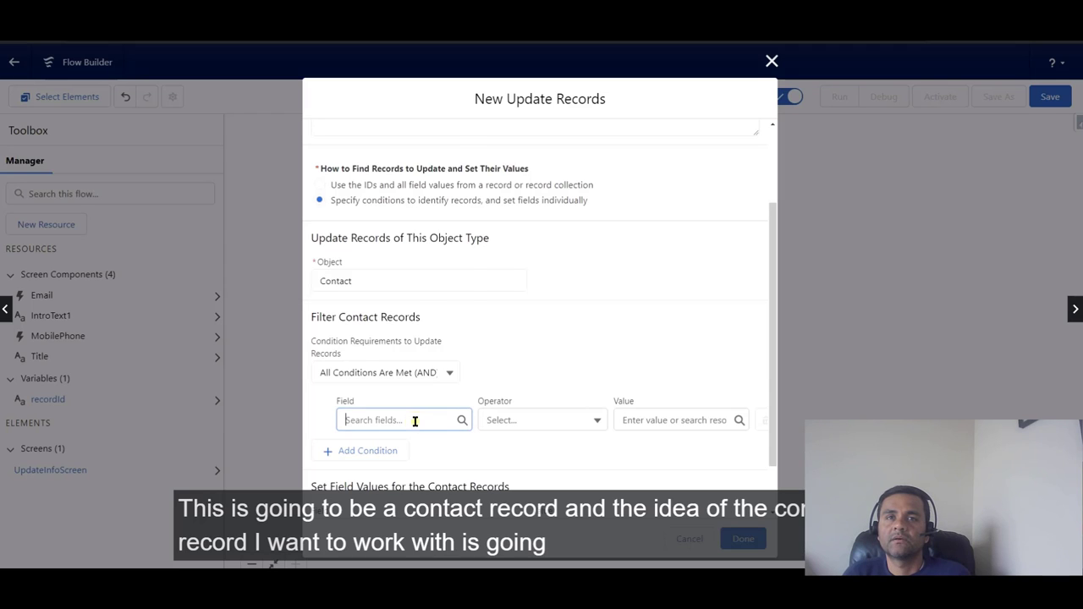
type("Id")
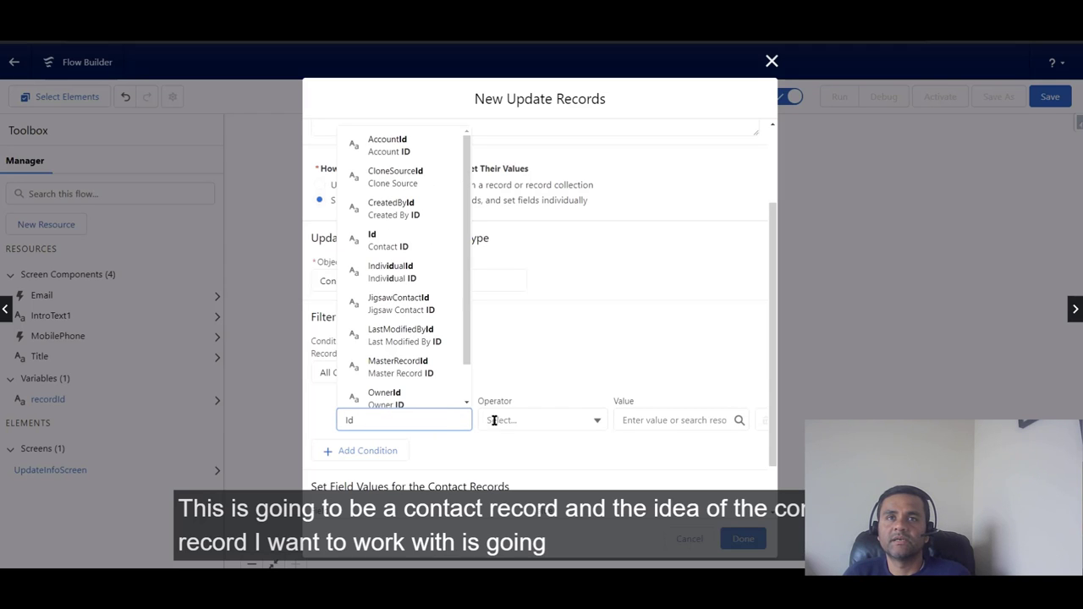
left_click(398, 236)
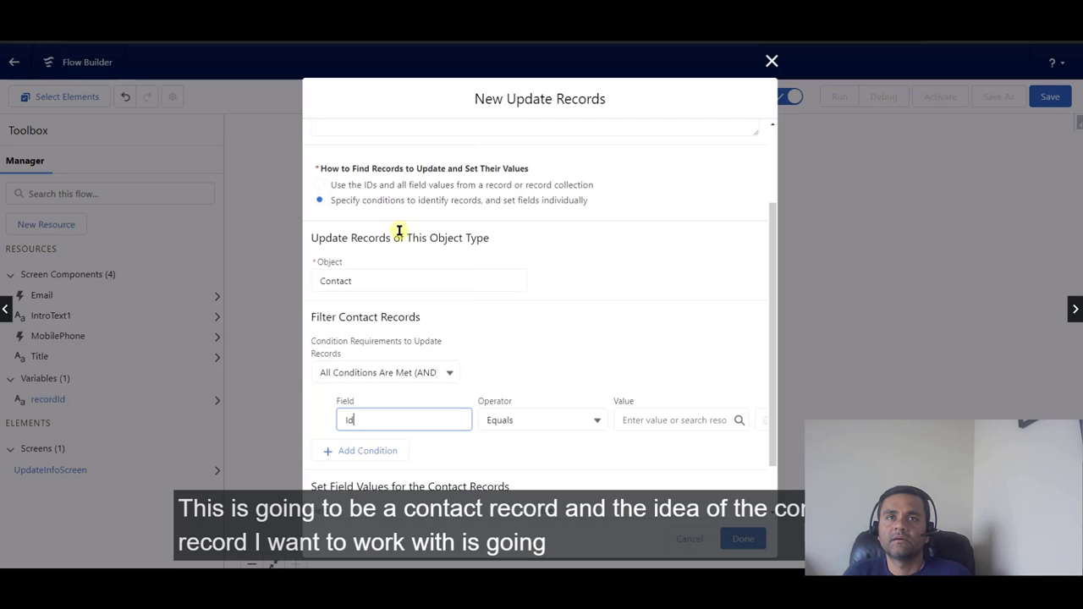
left_click(640, 418)
type("recordId")
left_click(648, 398)
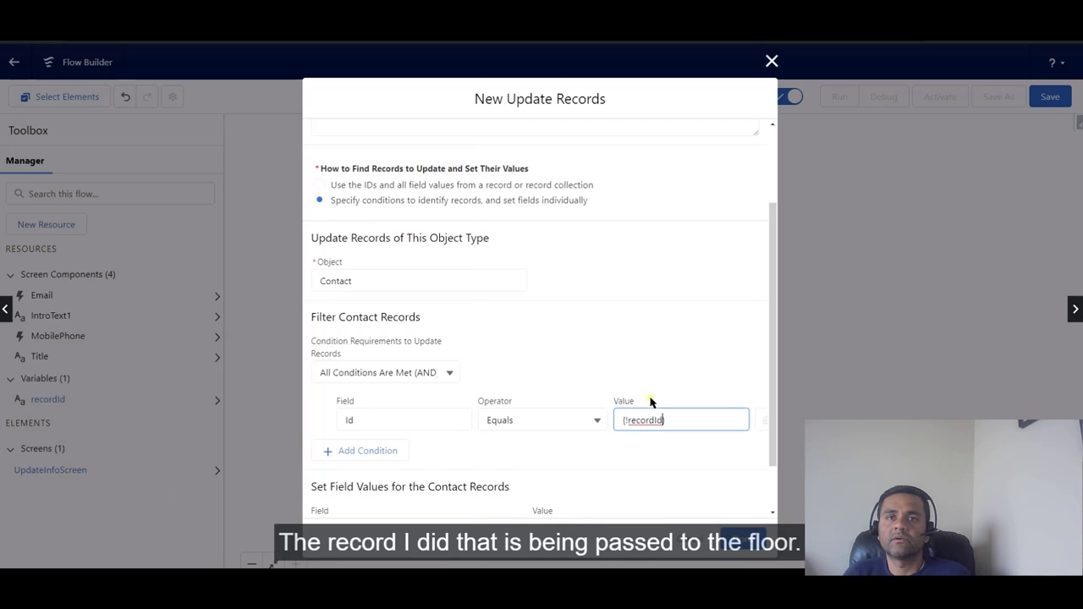
scroll(527, 381, "down", 1)
left_click(448, 466)
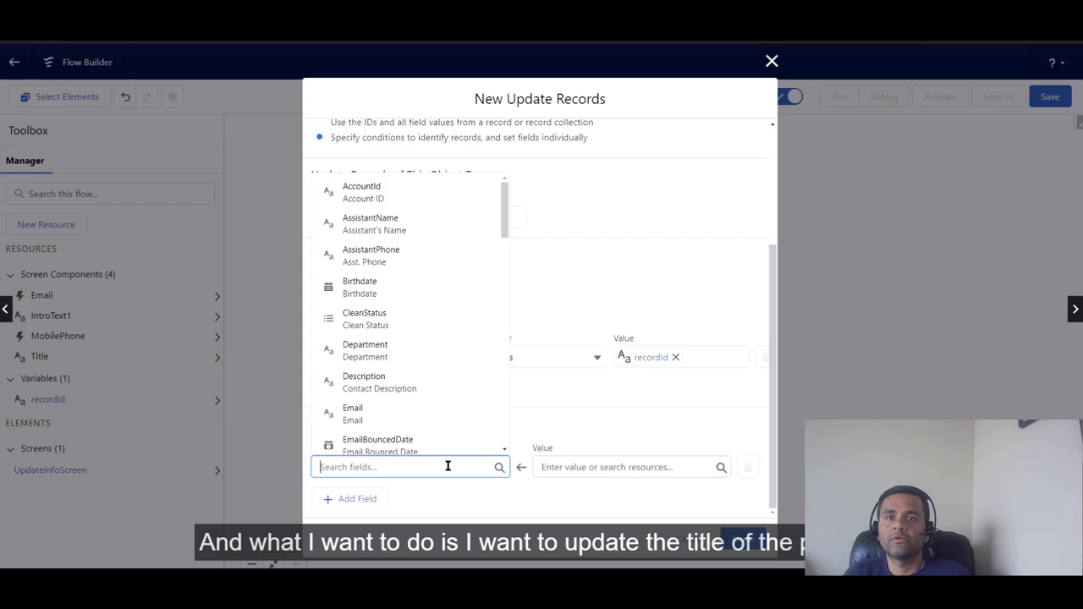
Step: Map the Contact Title field to the {!Title} screen input
type("Titl")
left_click(456, 438)
left_click(581, 467)
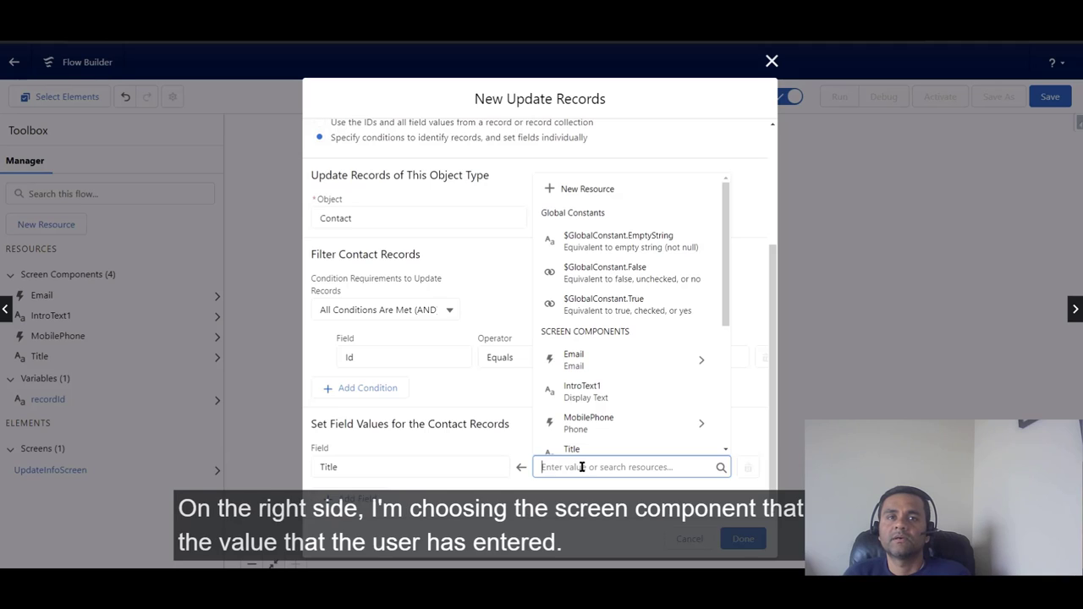
type("tit")
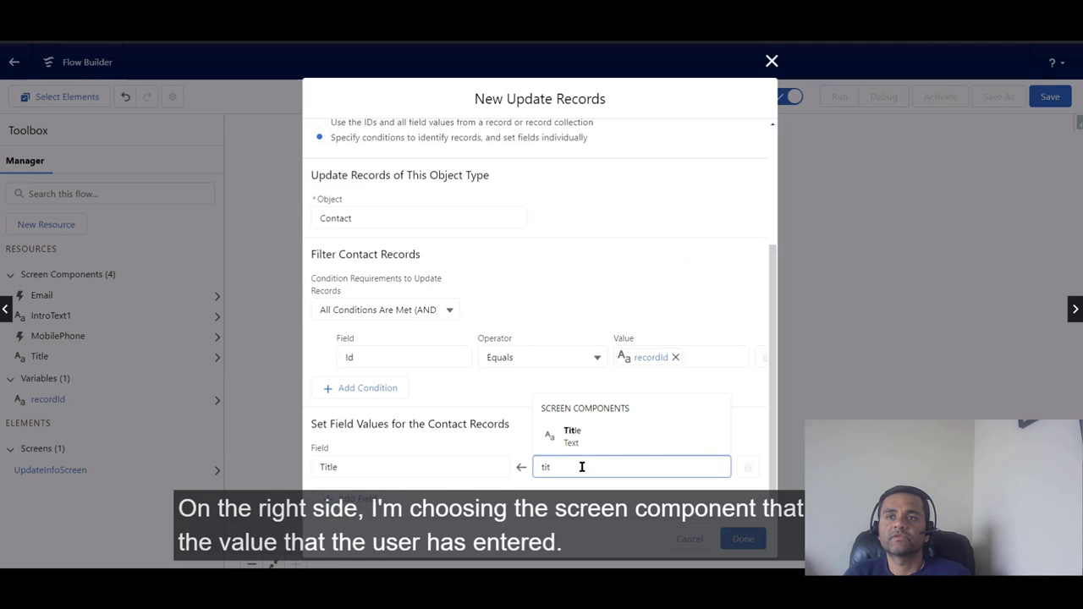
left_click(588, 441)
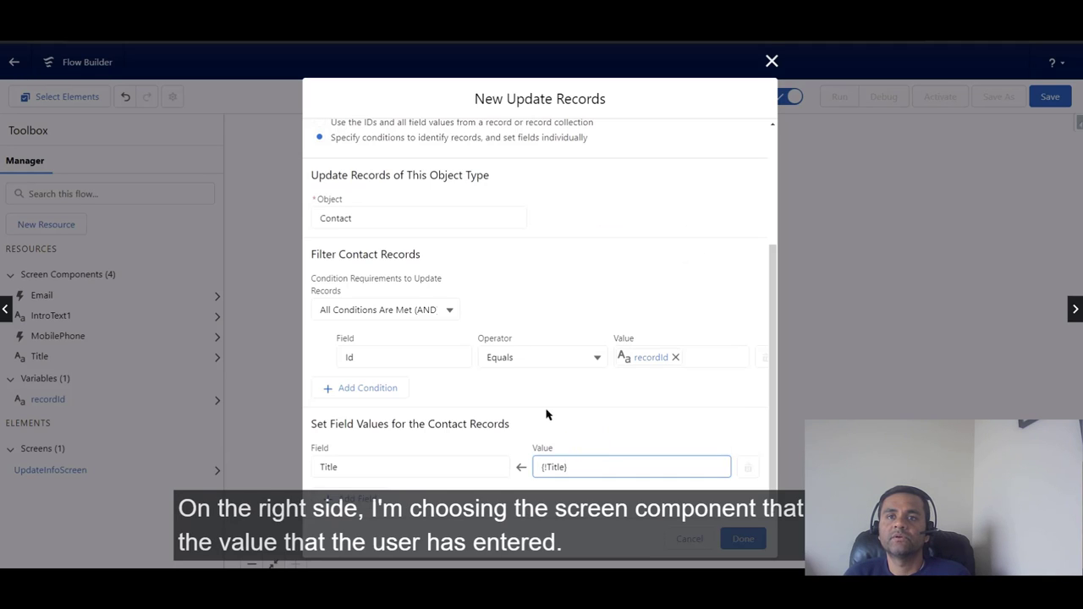
Step: Add a row mapping MobilePhone to {!MobilePhone.value}
left_click(370, 503)
scroll(552, 433, "down", 1)
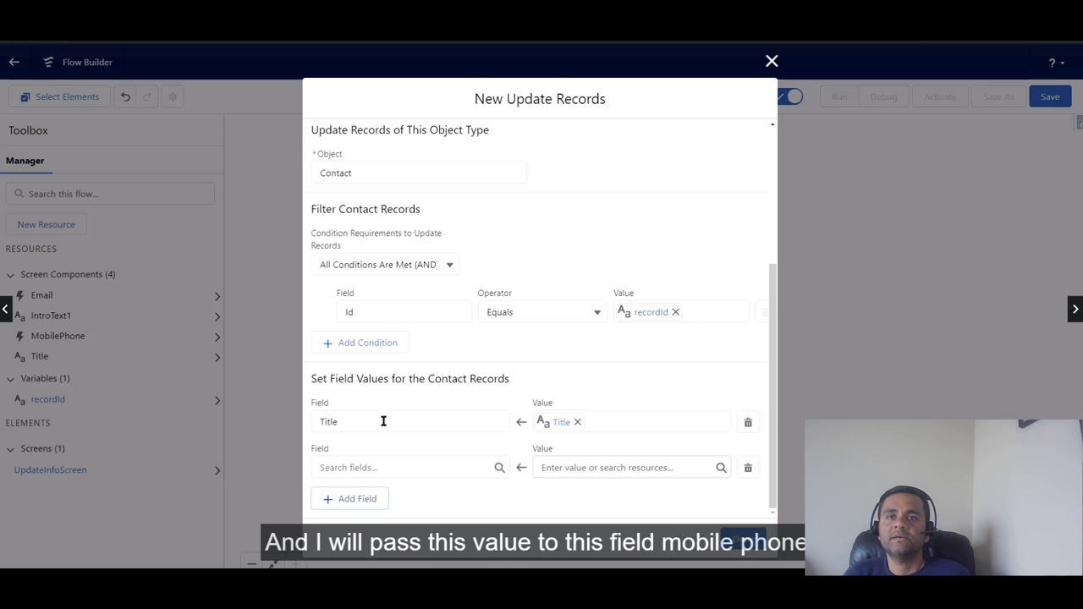
left_click(404, 471)
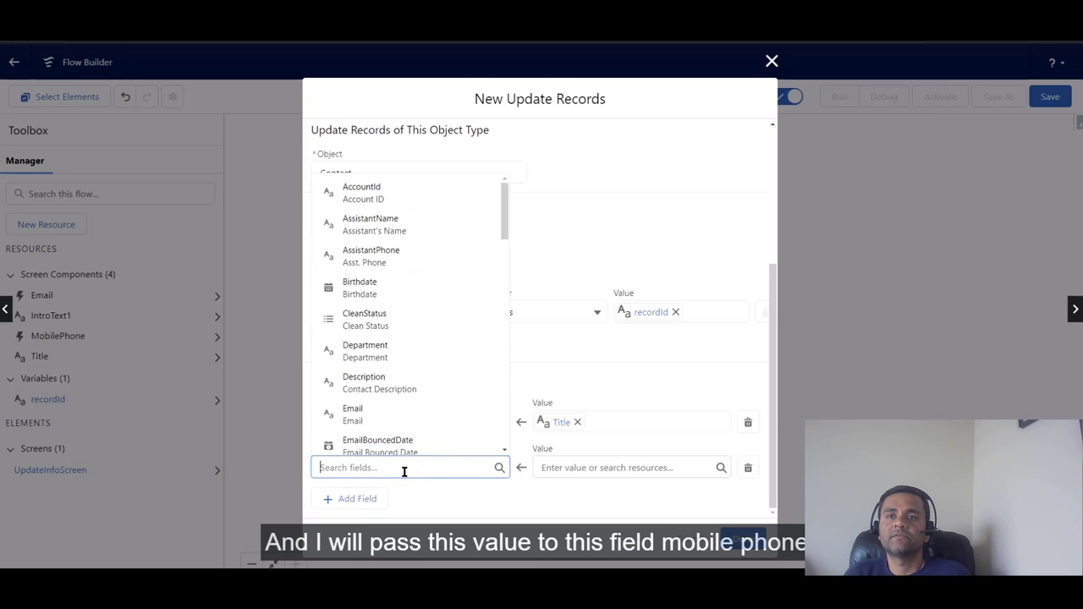
type("Mo")
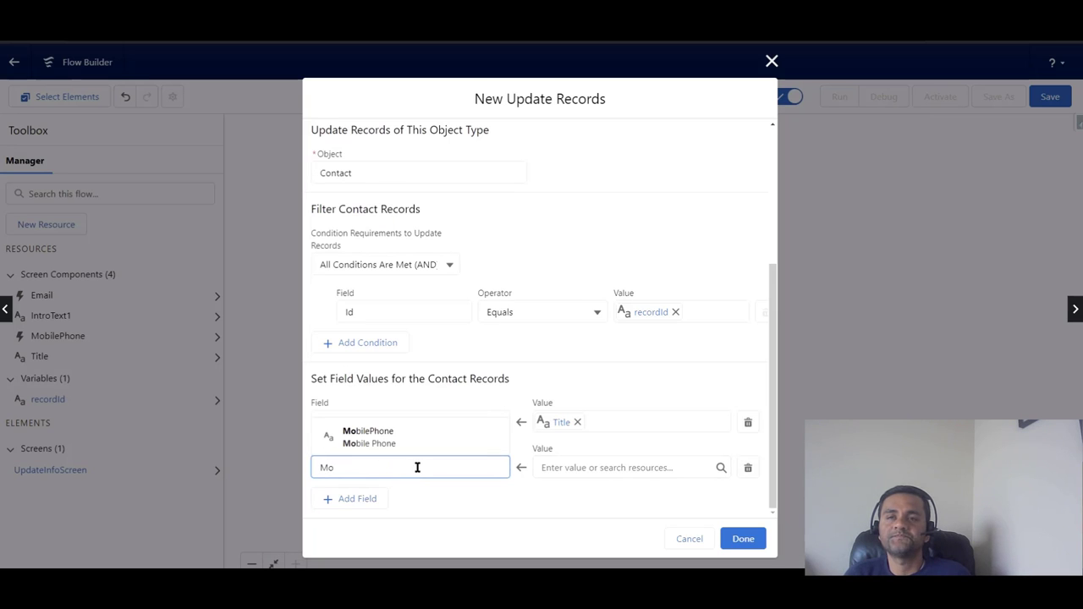
left_click(428, 438)
left_click(546, 464)
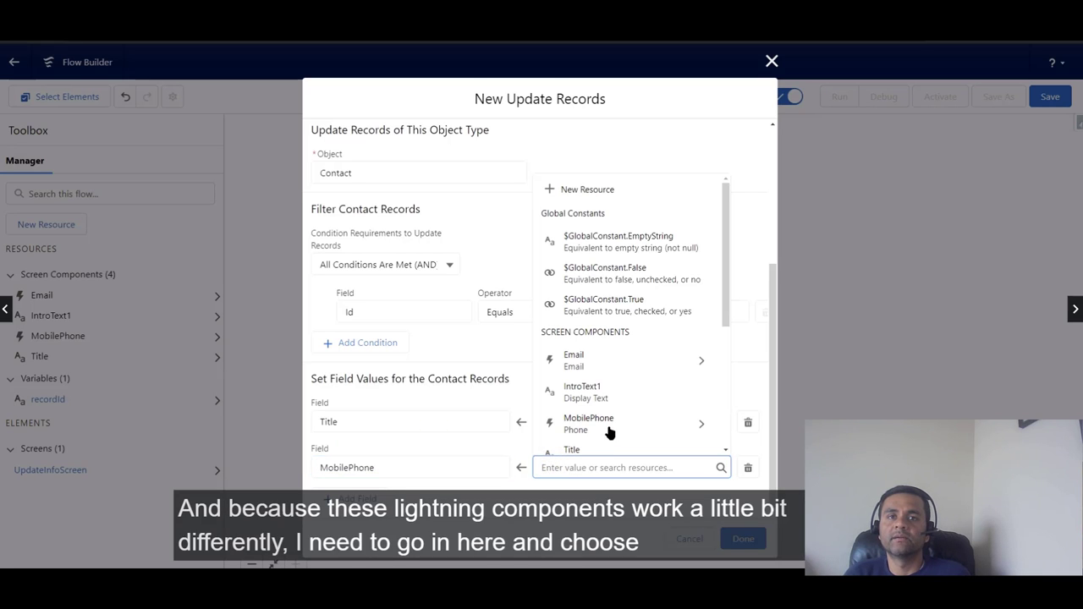
left_click(692, 431)
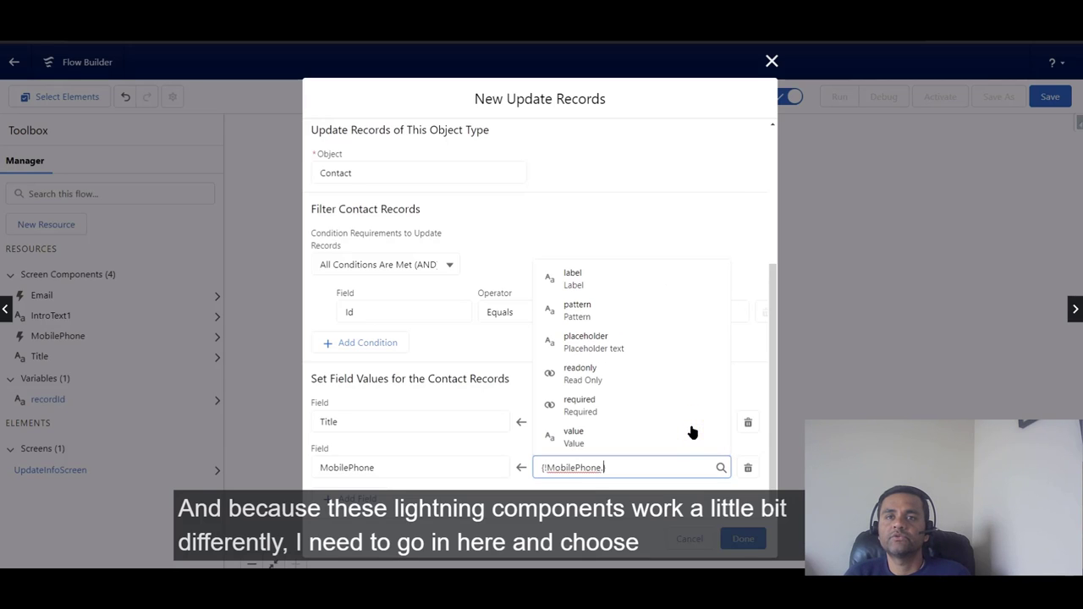
left_click(636, 436)
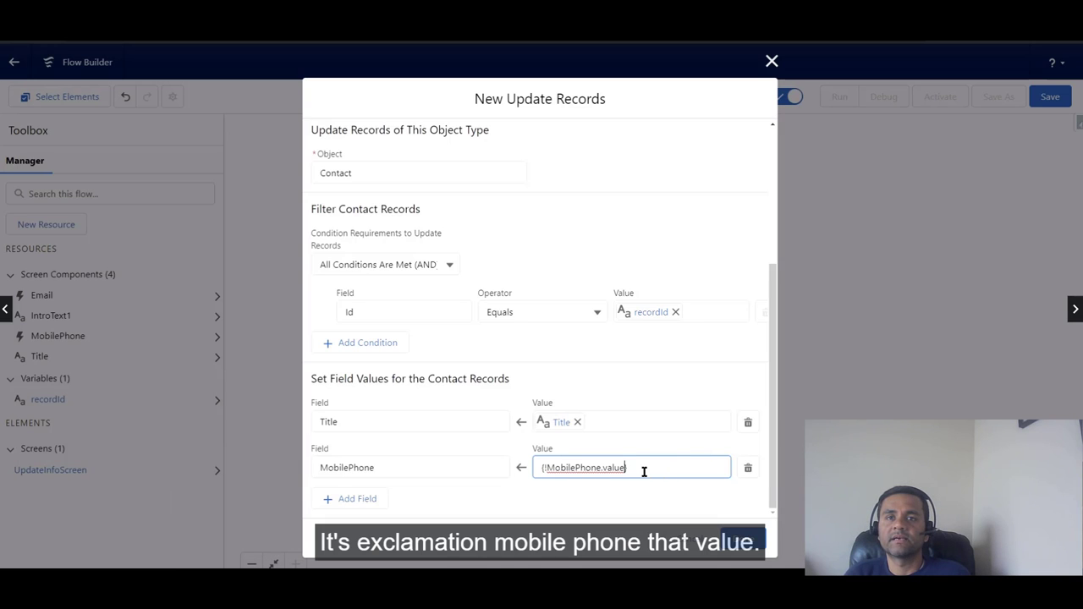
Step: Add a row mapping Email to {!Email.value} and finish the Update Contact element
left_click(324, 501)
scroll(372, 486, "down", 1)
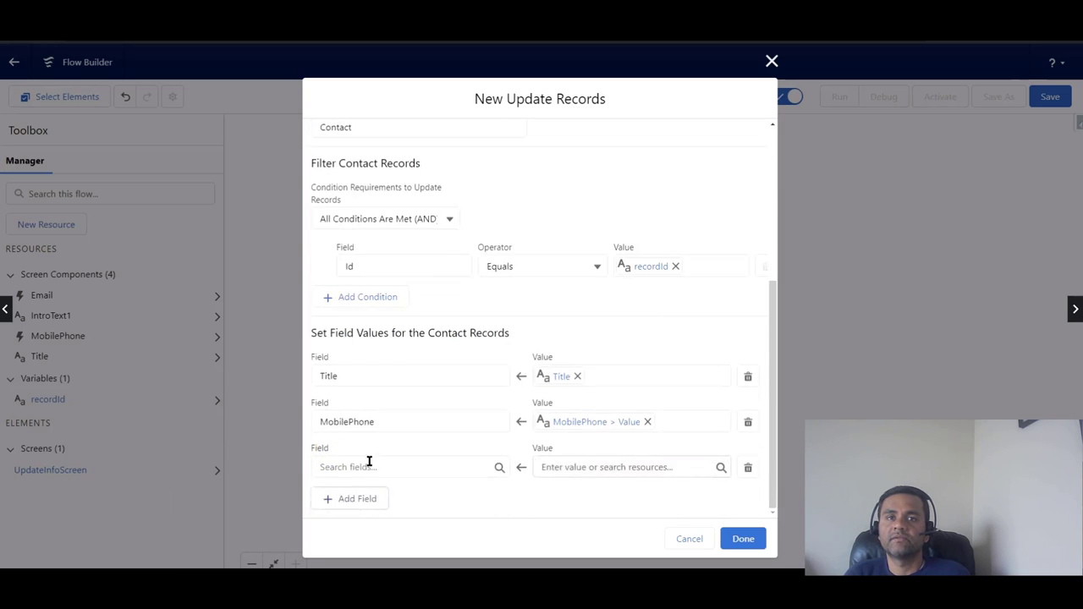
left_click(370, 466)
type("Email")
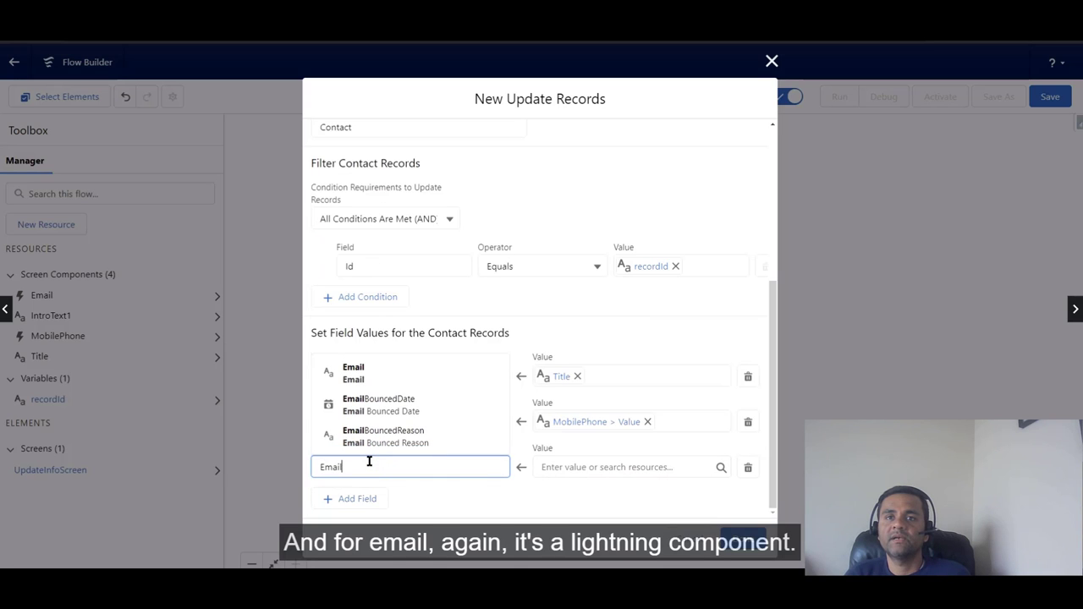
left_click(386, 374)
left_click(606, 468)
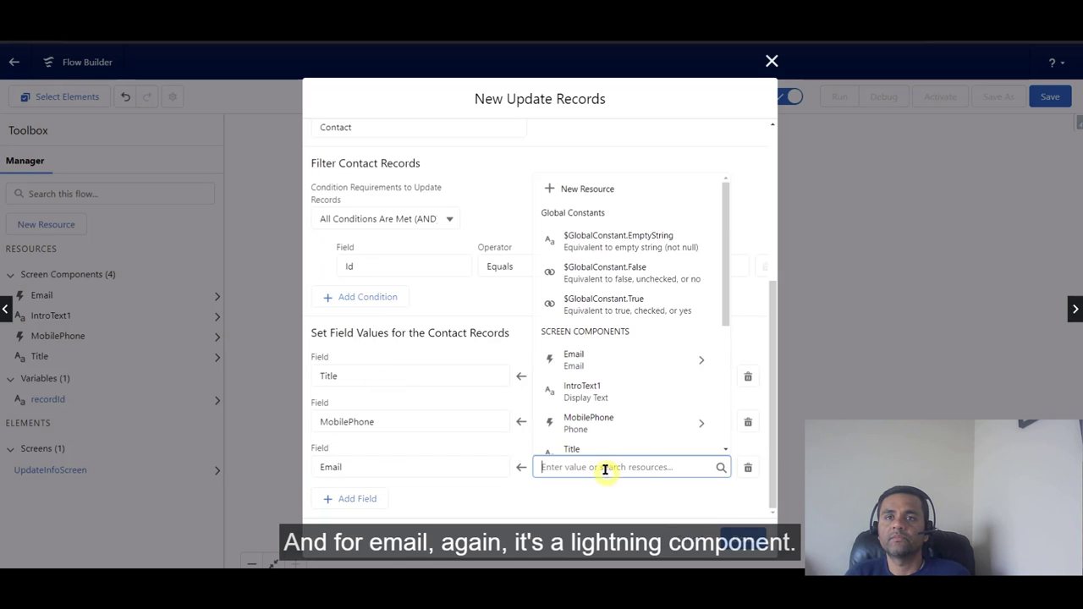
type("Email")
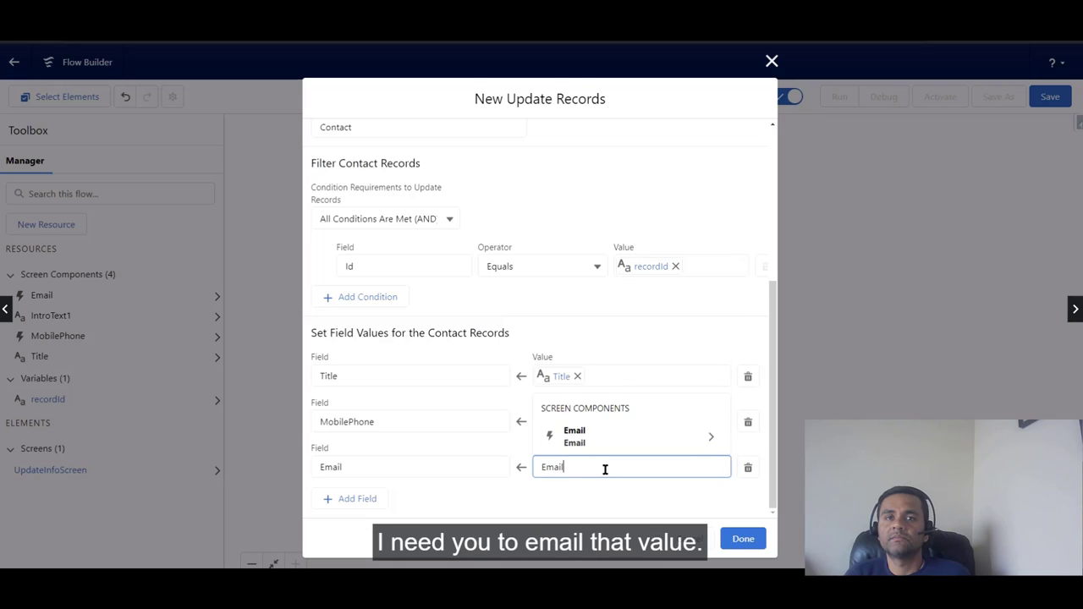
left_click(613, 447)
left_click(614, 440)
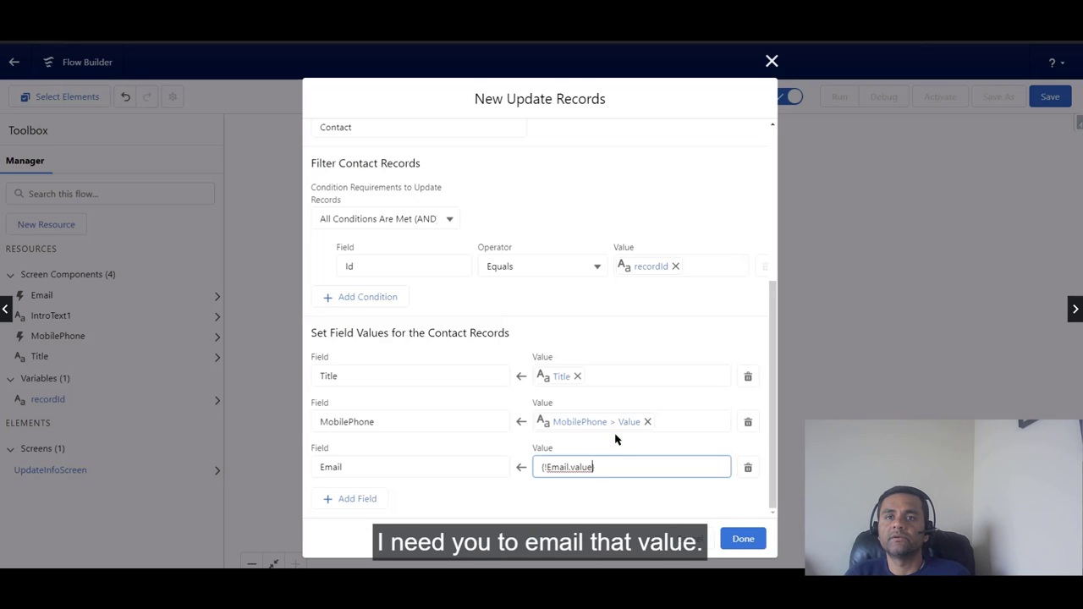
left_click(743, 539)
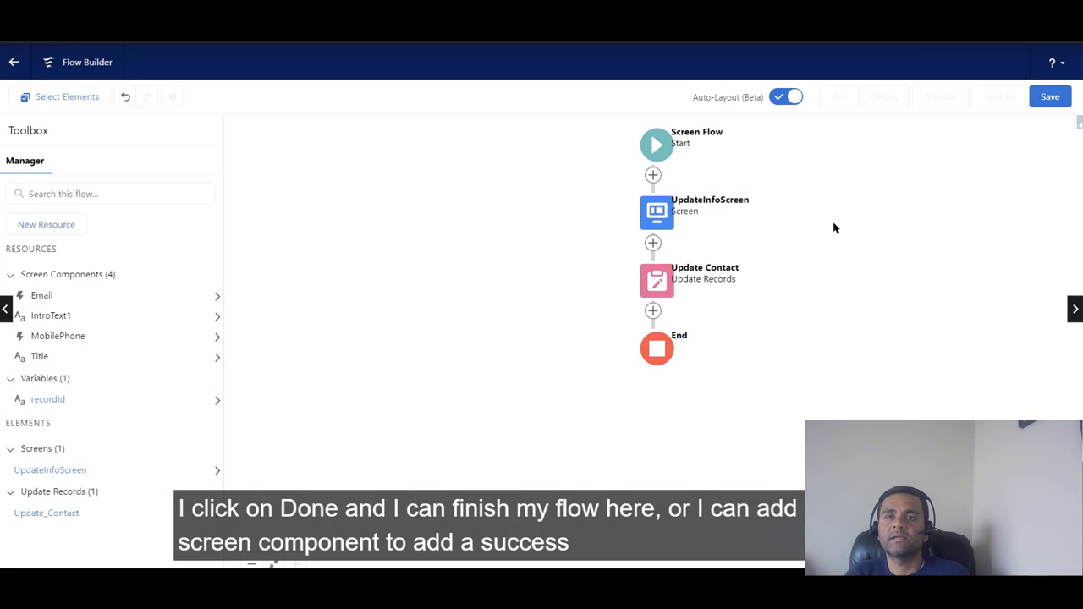
Step: Add a screen named SuccessScreen after Update Contact with its header hidden
left_click(652, 311)
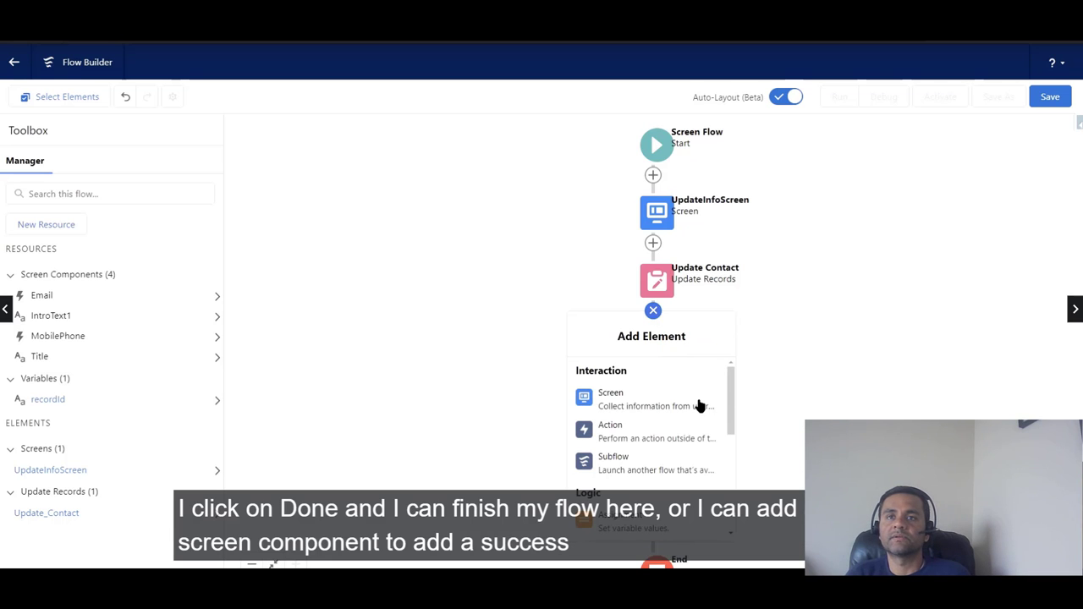
left_click(698, 403)
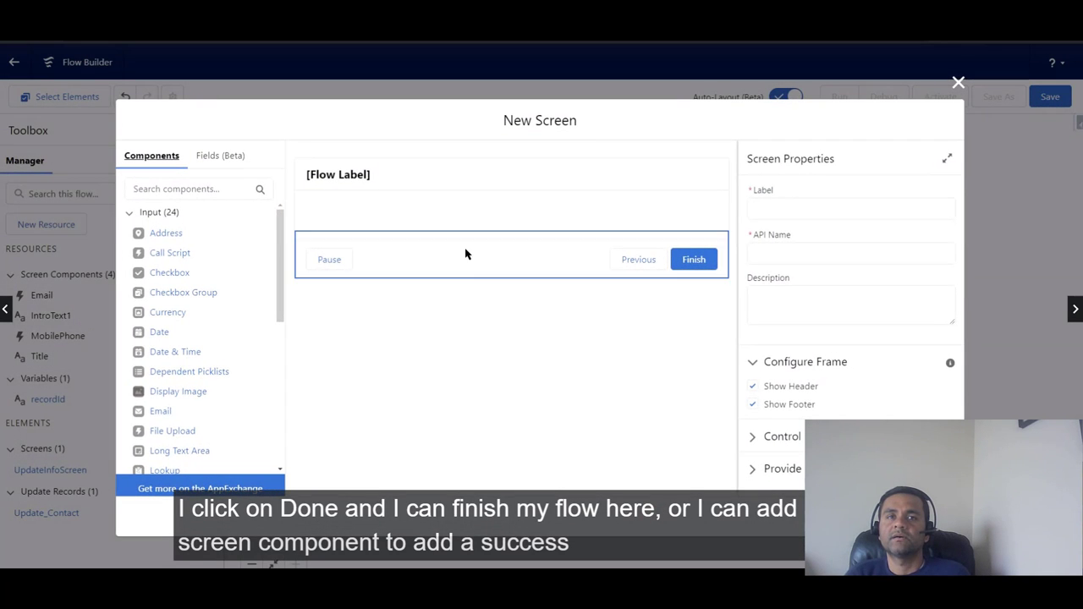
left_click(523, 193)
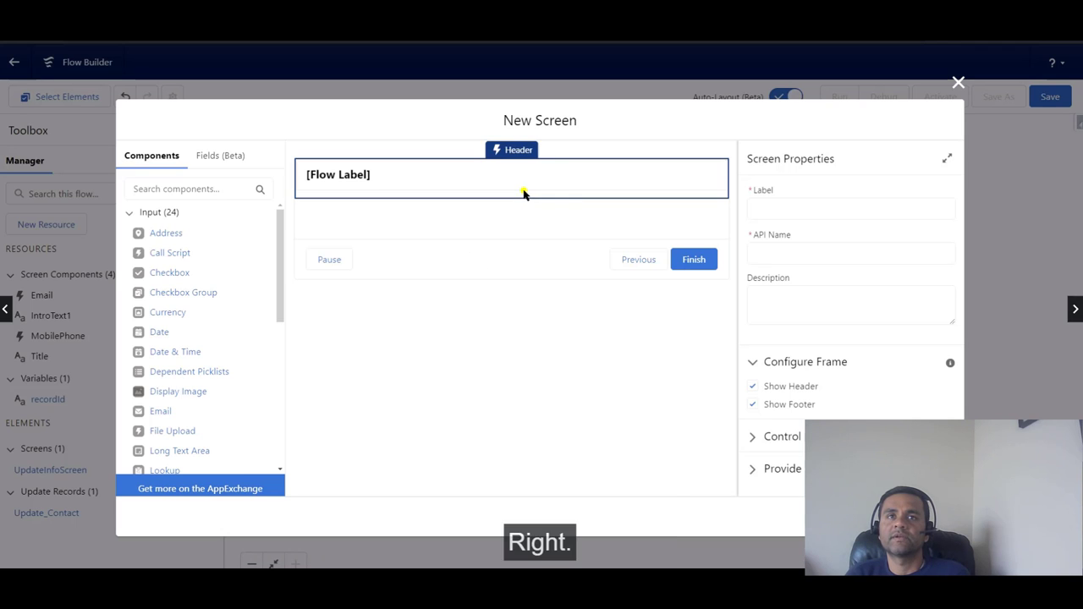
left_click(751, 388)
left_click(782, 207)
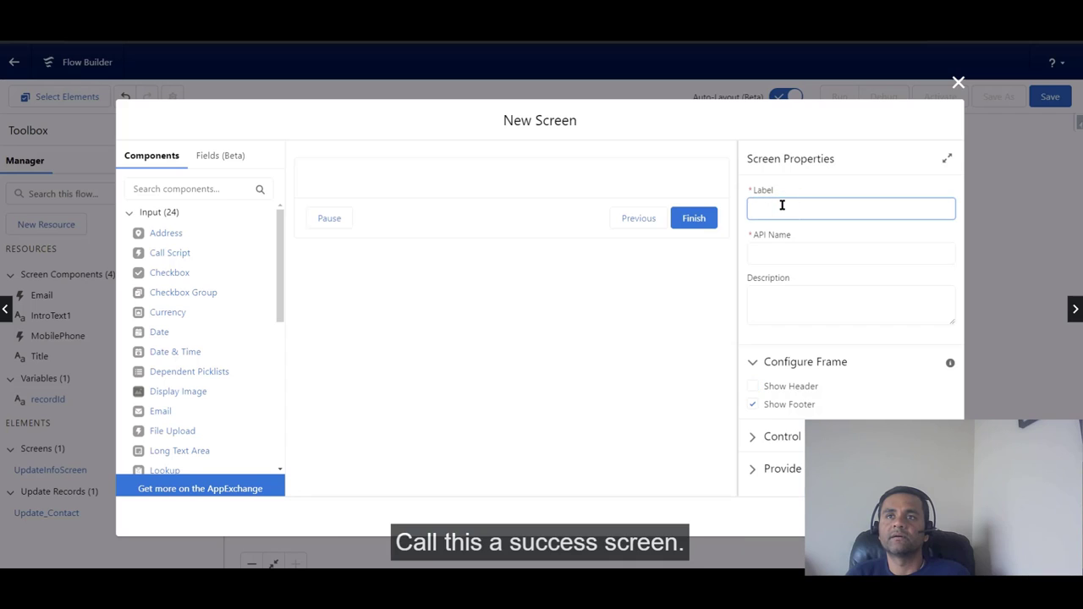
type("SuccessScreen")
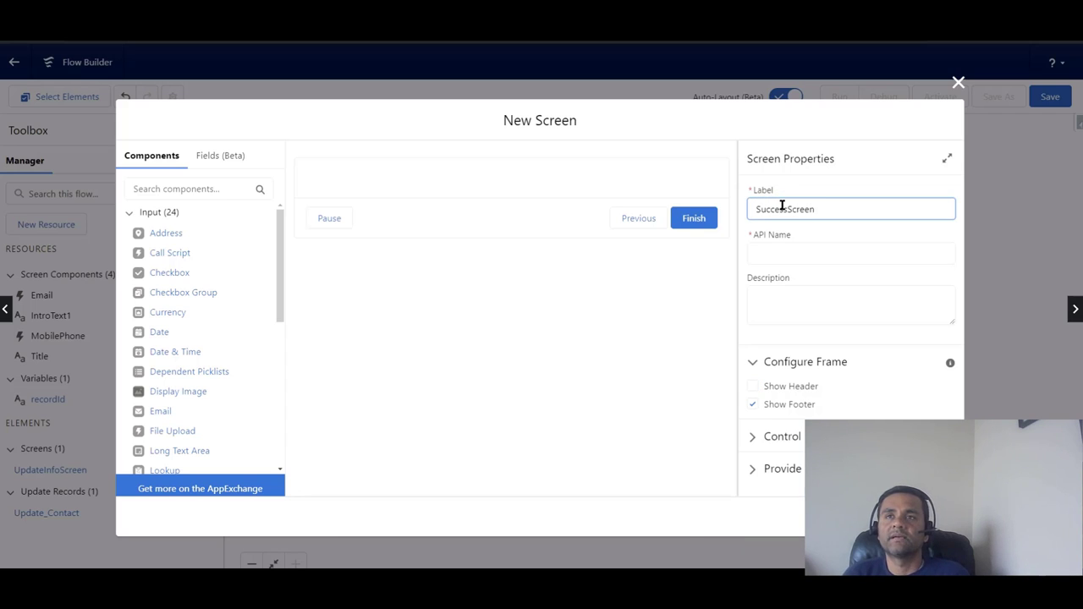
left_click(796, 253)
left_click_drag(280, 293, 283, 423)
Step: Add Display Text ThankYouText reading 'Thank you. Your information has been updated'
left_click_drag(168, 386, 399, 186)
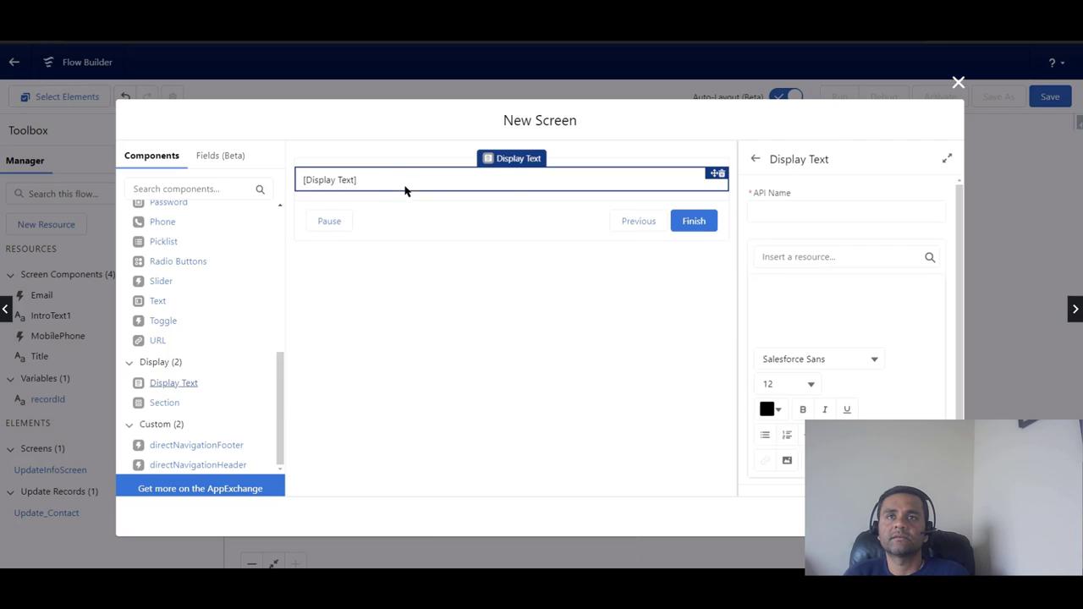
left_click(777, 211)
type("ThankYou")
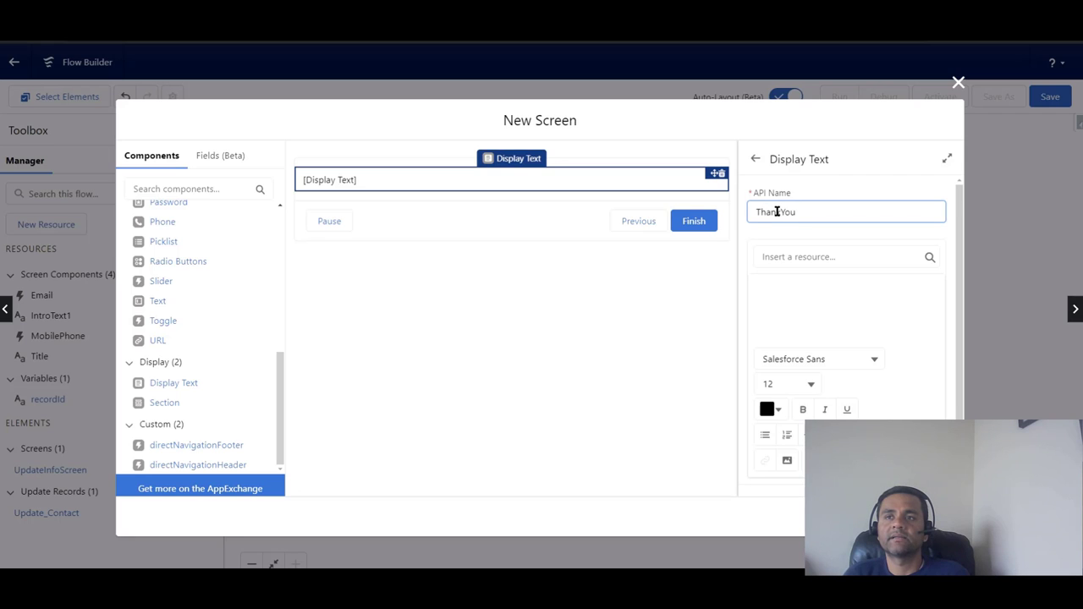
type("Text")
left_click(793, 279)
type("Thank")
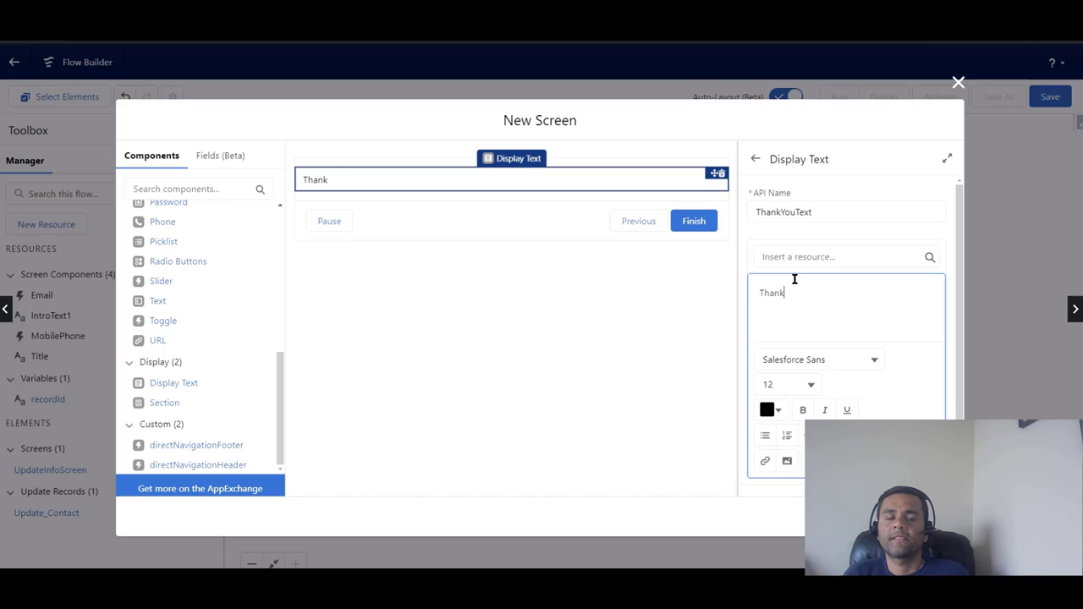
type(" you. Your information")
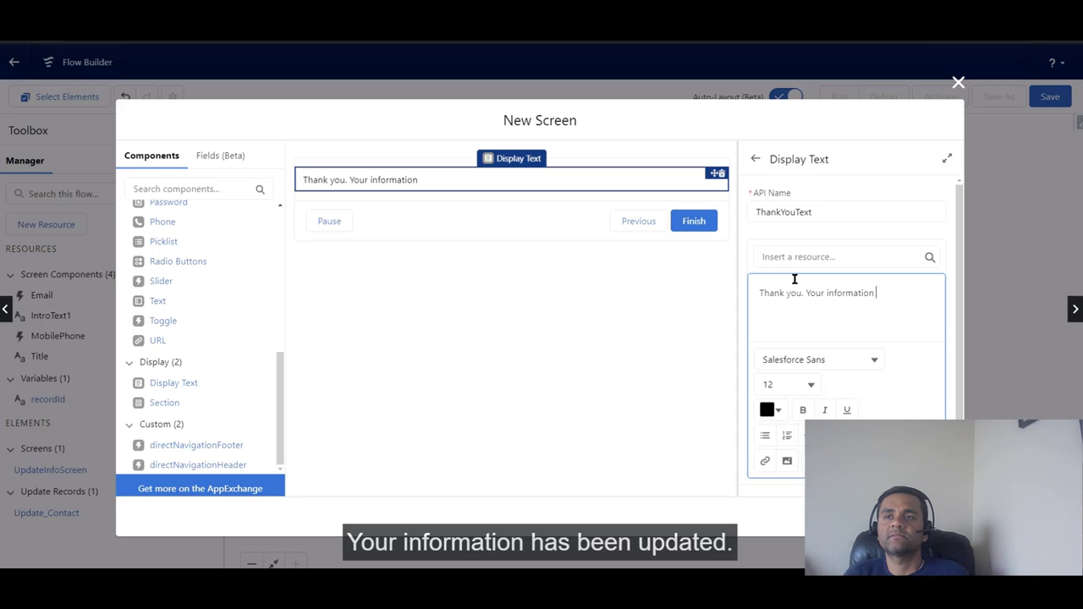
type(" has been updated.")
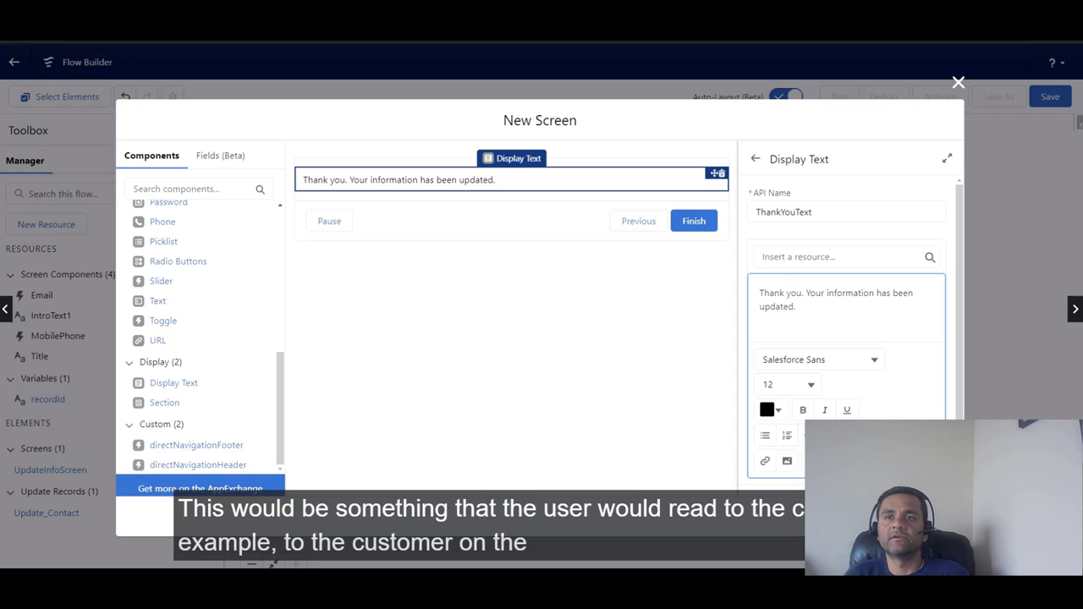
left_click(927, 518)
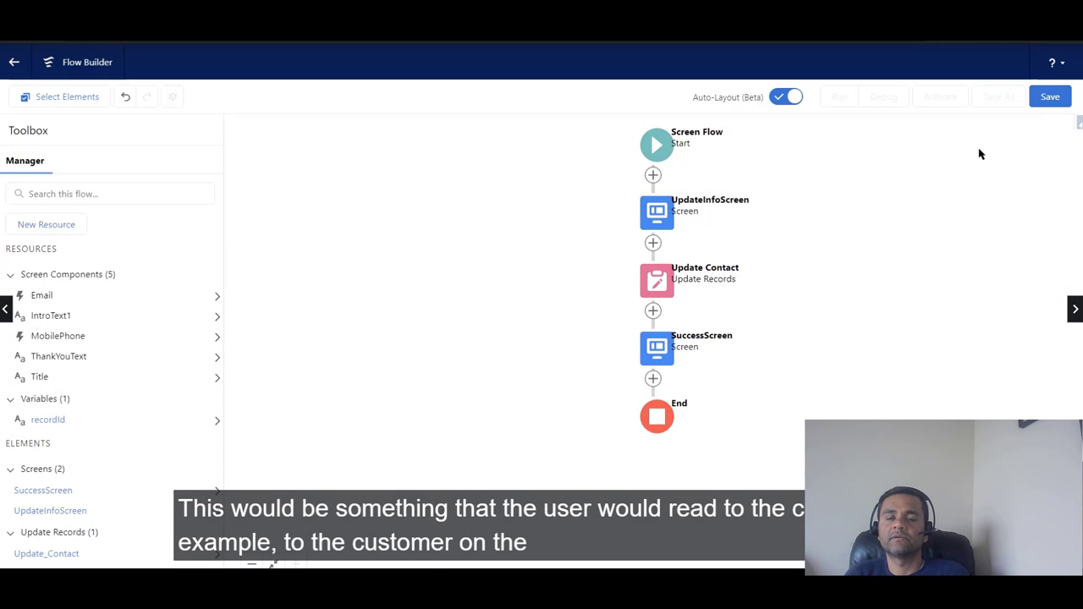
left_click(1049, 99)
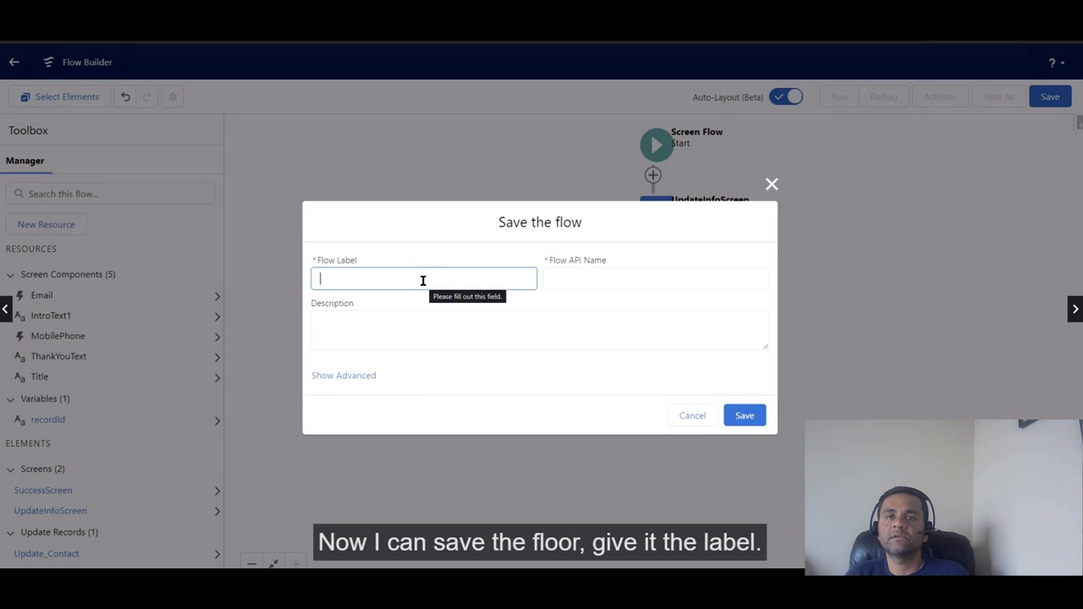
Step: Save the flow as 'Contact Update Screen Flow HoT' with an auto-filled API name
type("Con")
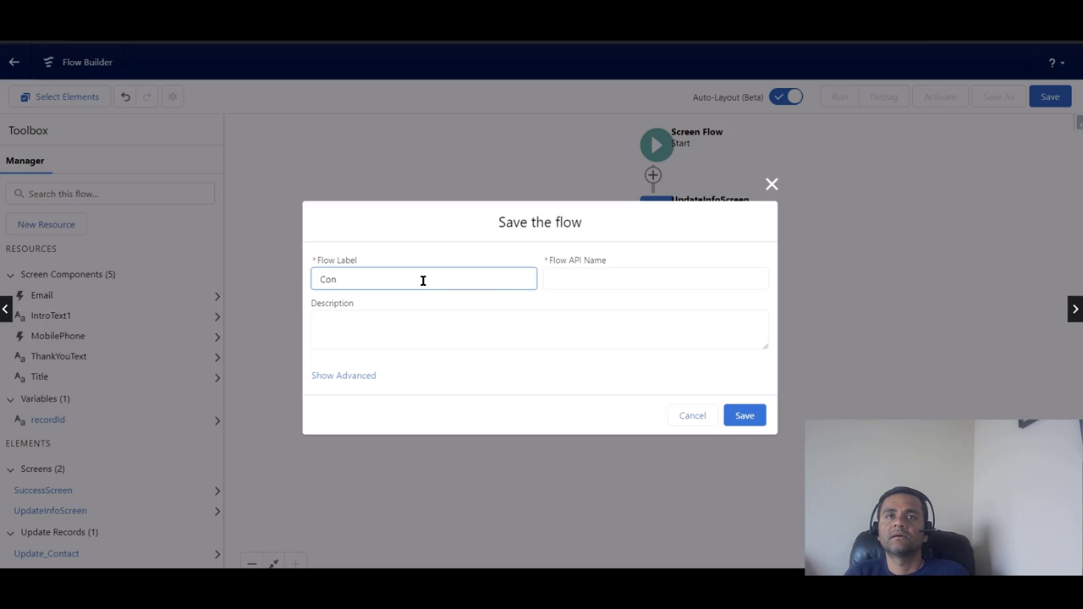
type("tact Update Screen Flow")
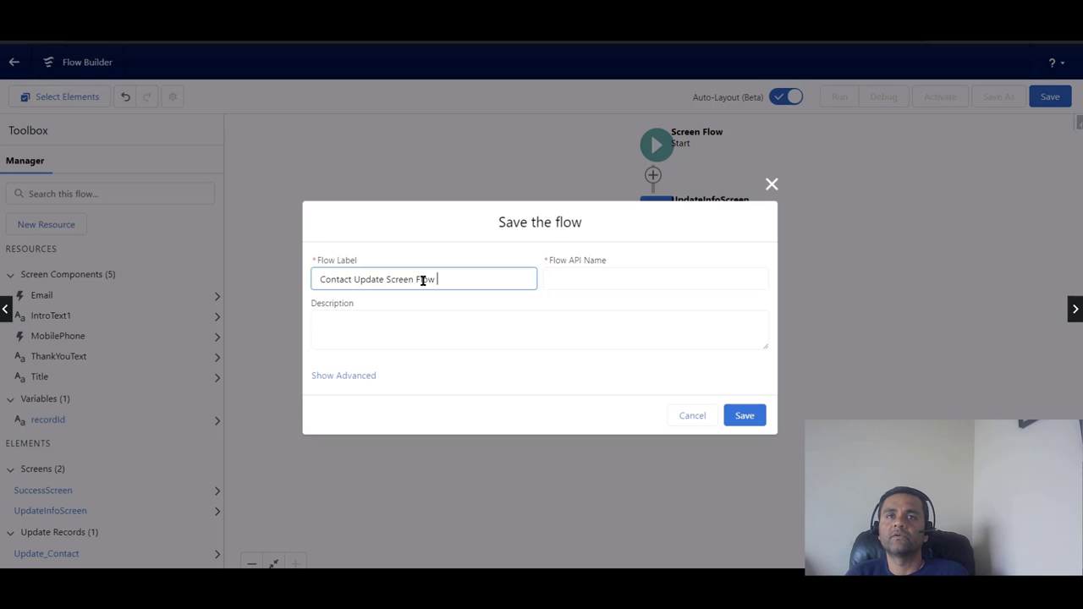
type("HoT")
left_click(587, 278)
left_click(745, 416)
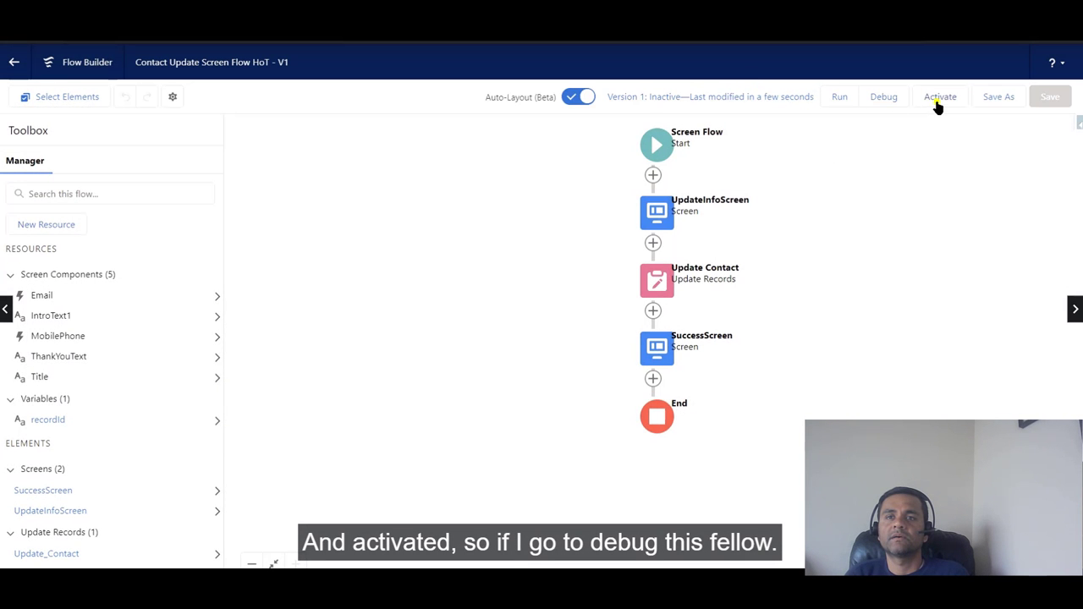
Step: Activate the flow as Version 1 and start a debug run
left_click(936, 105)
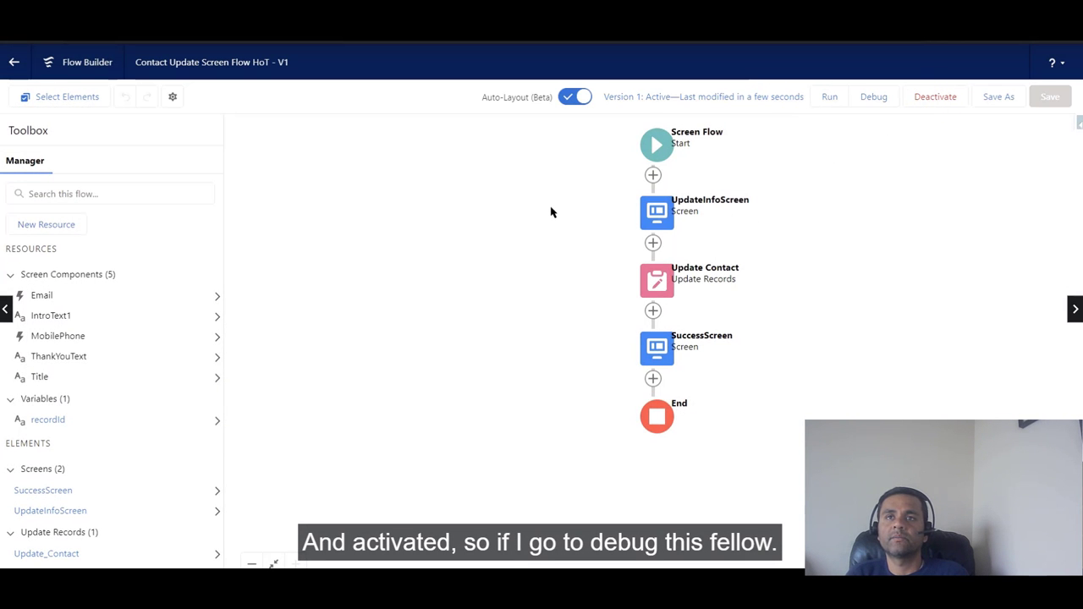
left_click(874, 98)
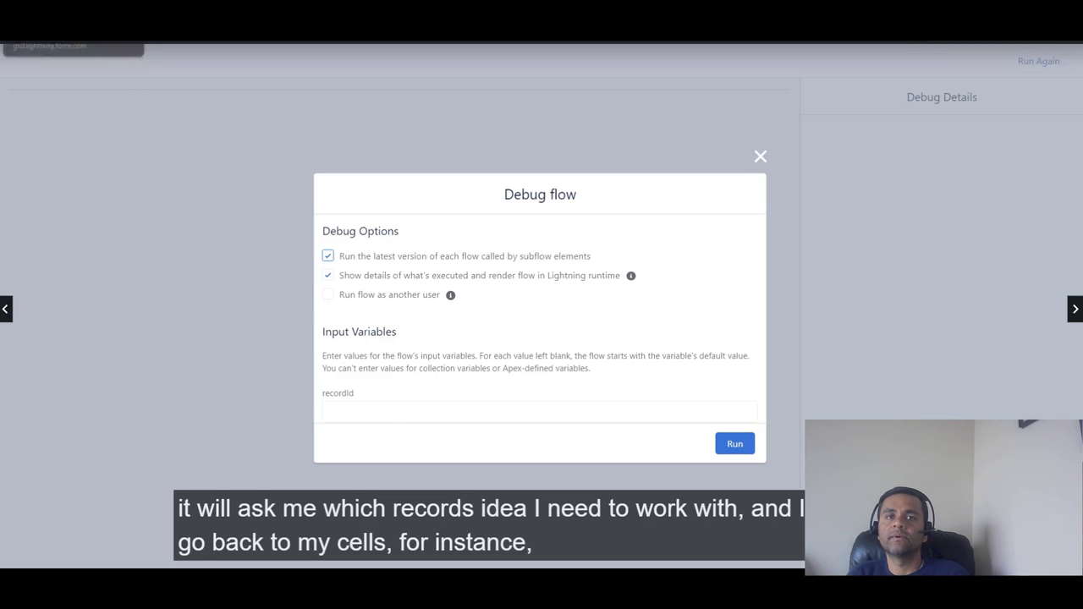
Step: Copy the contact's record ID from its page address into the debug run's recordId field
key("ctrl+Tab")
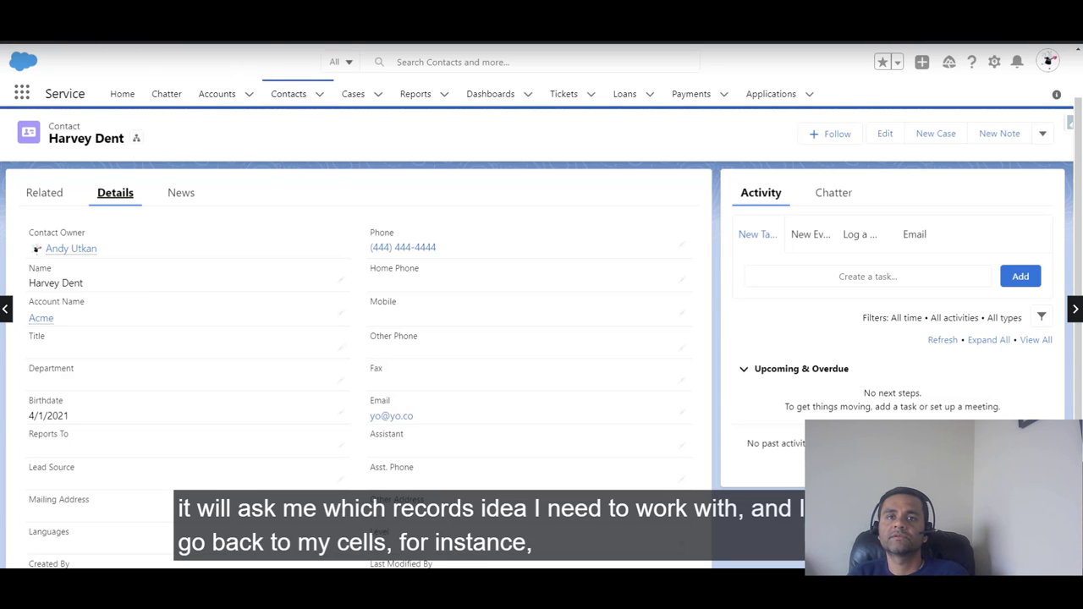
right_click(292, 39)
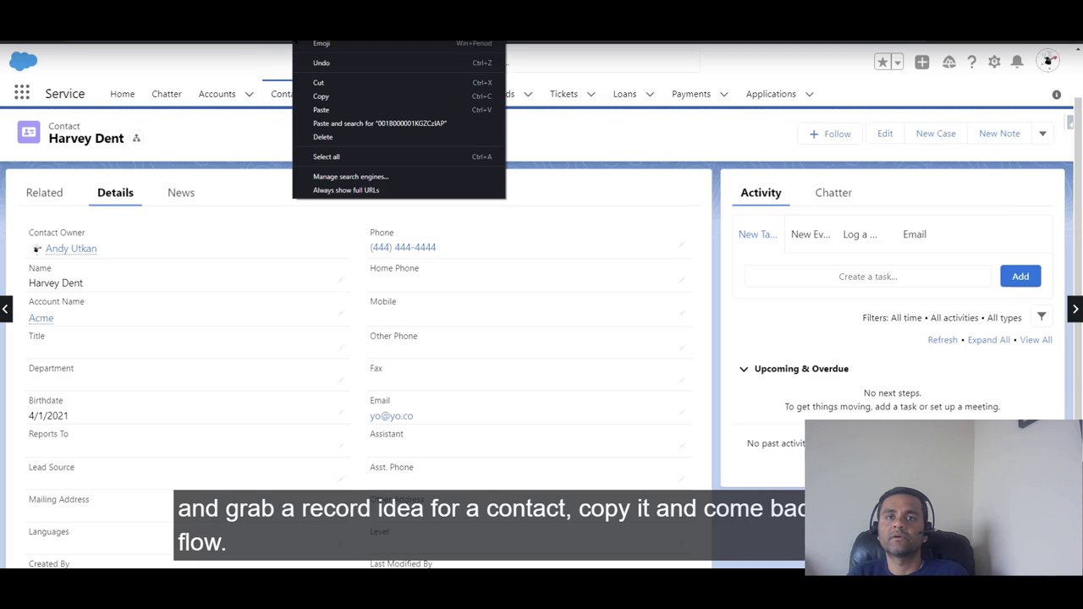
left_click(324, 96)
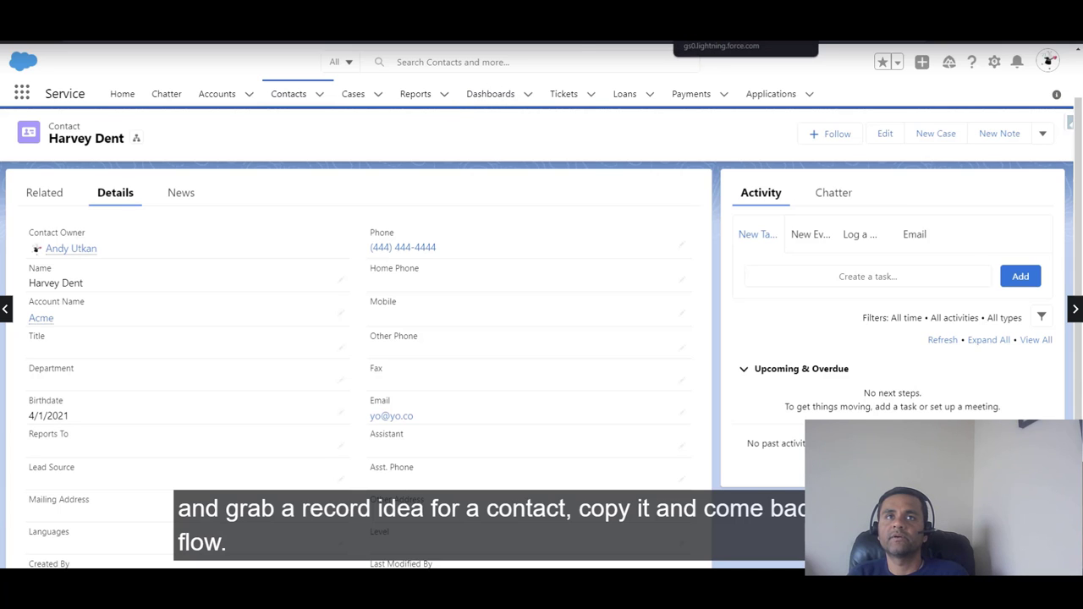
key("ctrl+Tab")
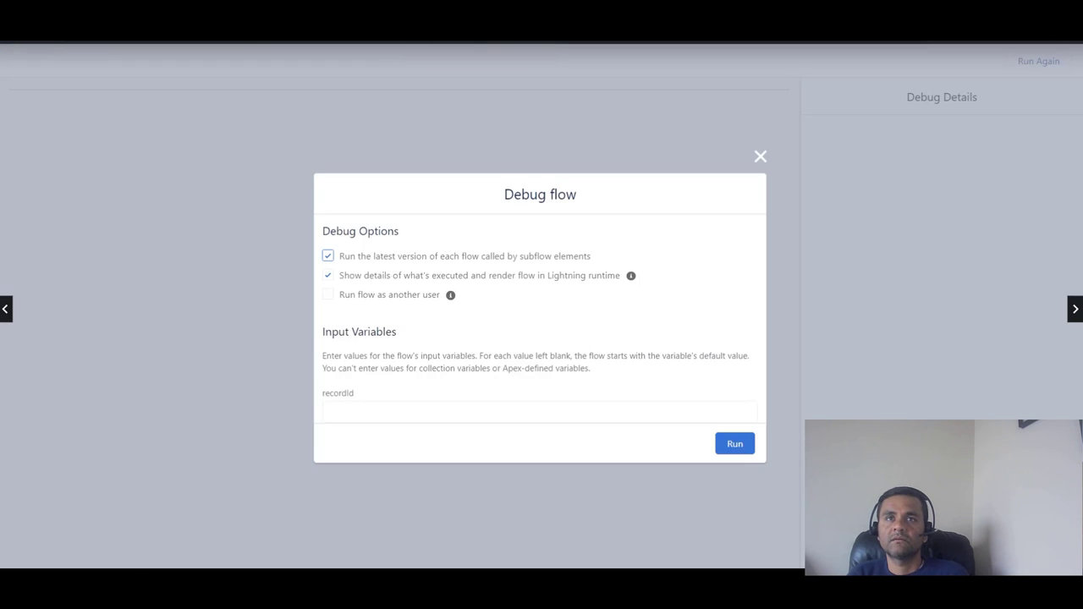
left_click(408, 406)
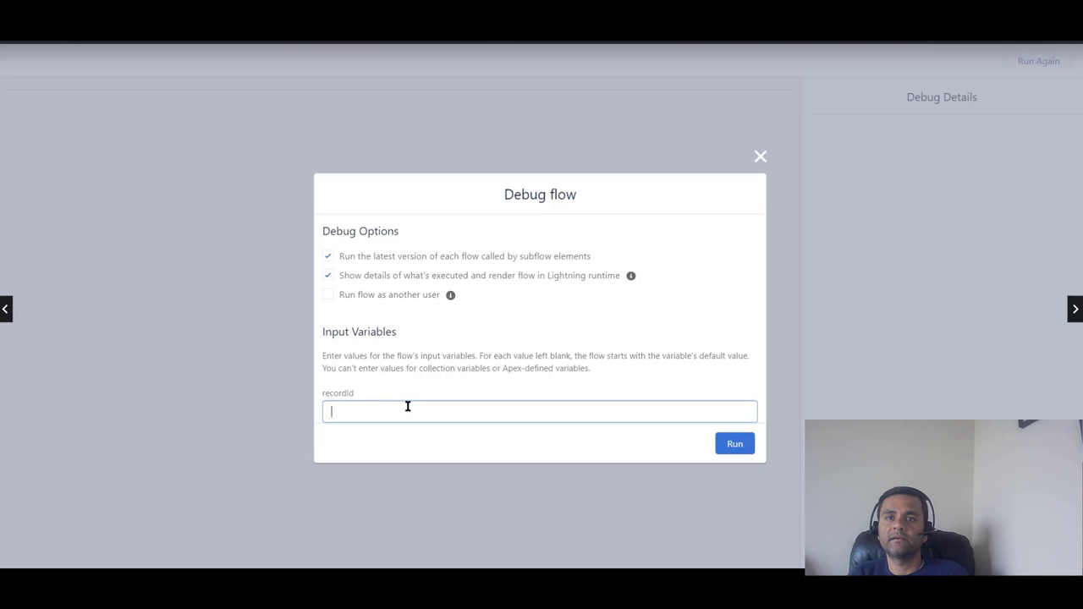
type("003B000000Ij98PIAR")
Step: Start the debug run and submit Title Manager, a new mobile number and new e-mail
left_click(736, 450)
left_click(736, 449)
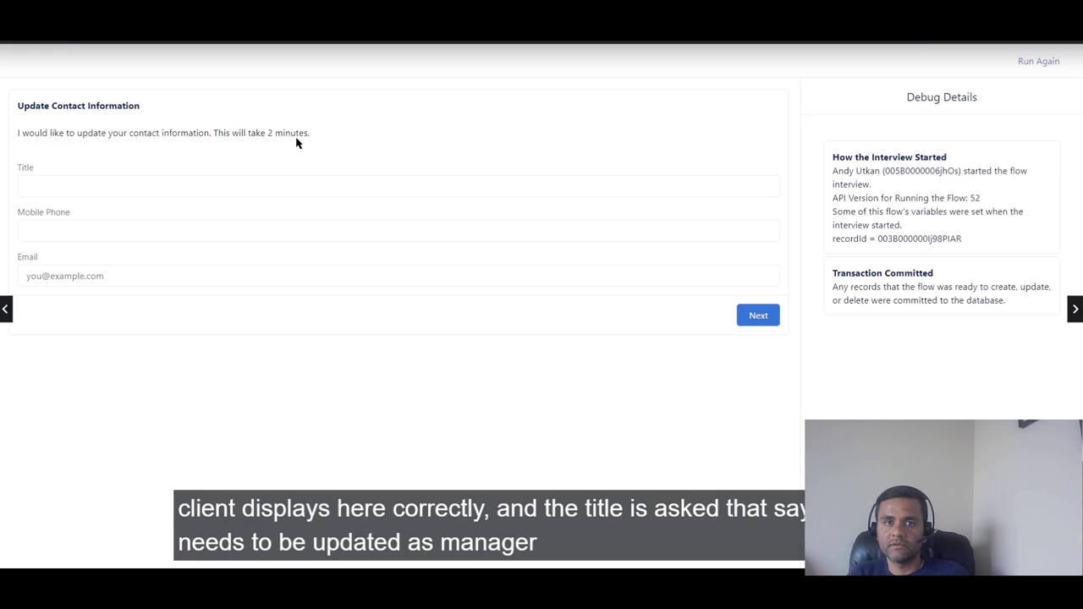
left_click(234, 186)
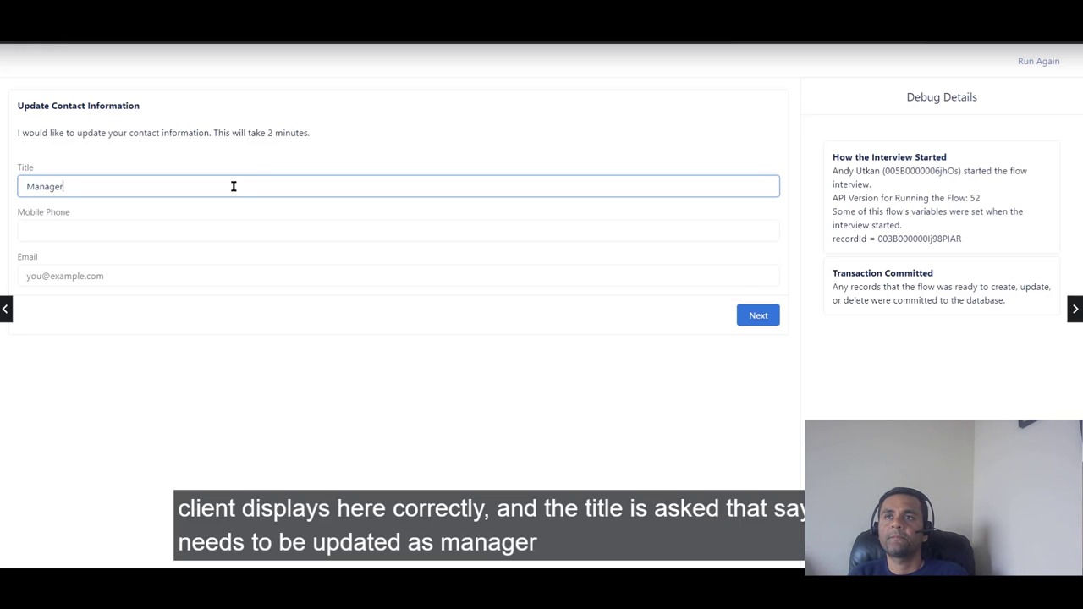
left_click(193, 230)
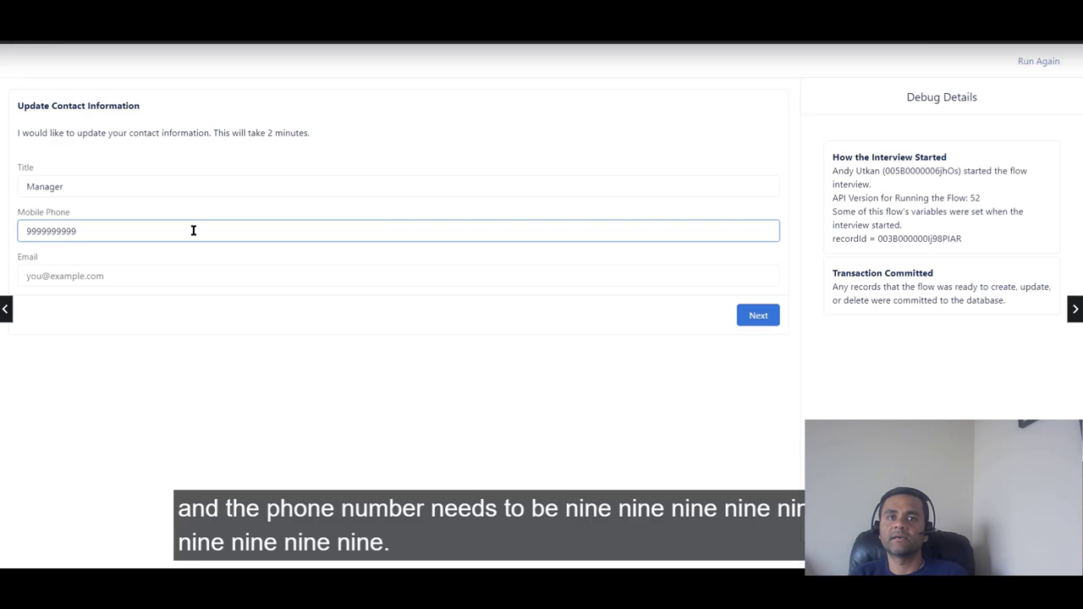
left_click(102, 278)
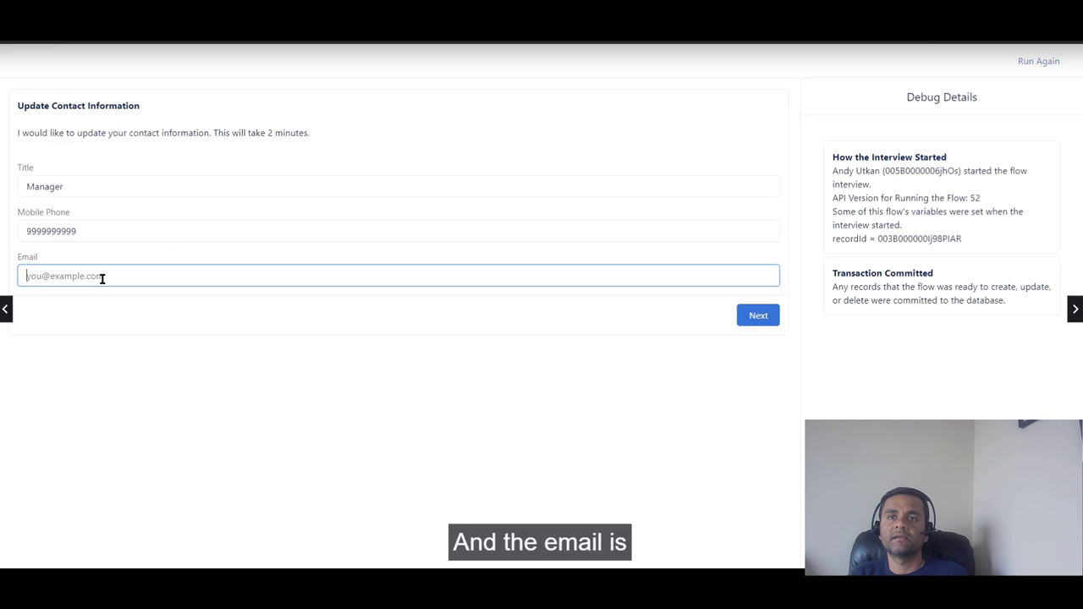
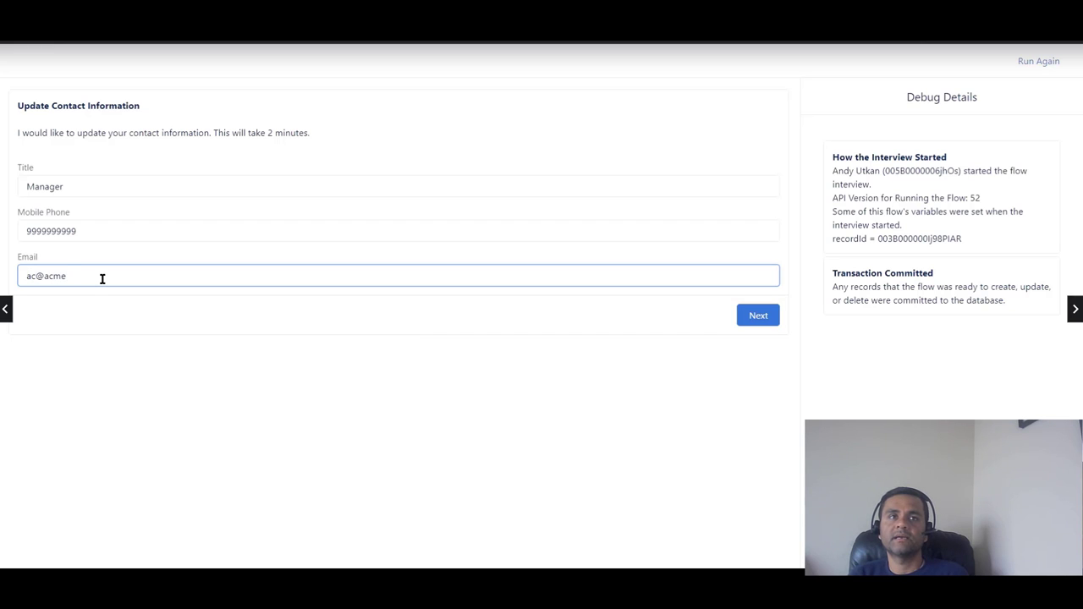
left_click(751, 316)
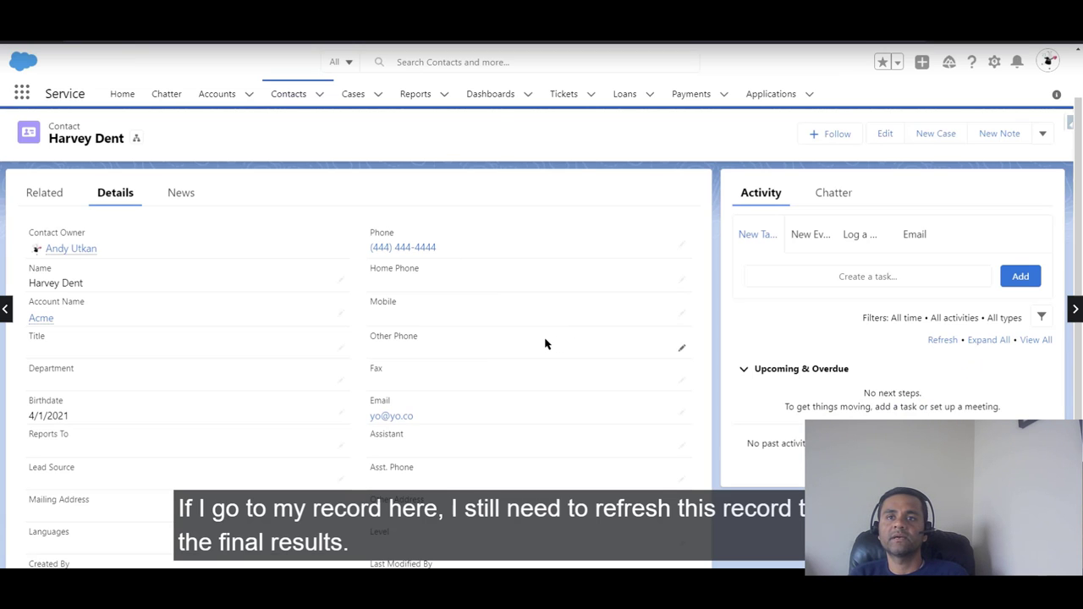
Step: Refresh the contact record and view its Details to confirm the updated title, phone and e-mail
scroll(546, 344, "down", 1)
scroll(546, 344, "up", 1)
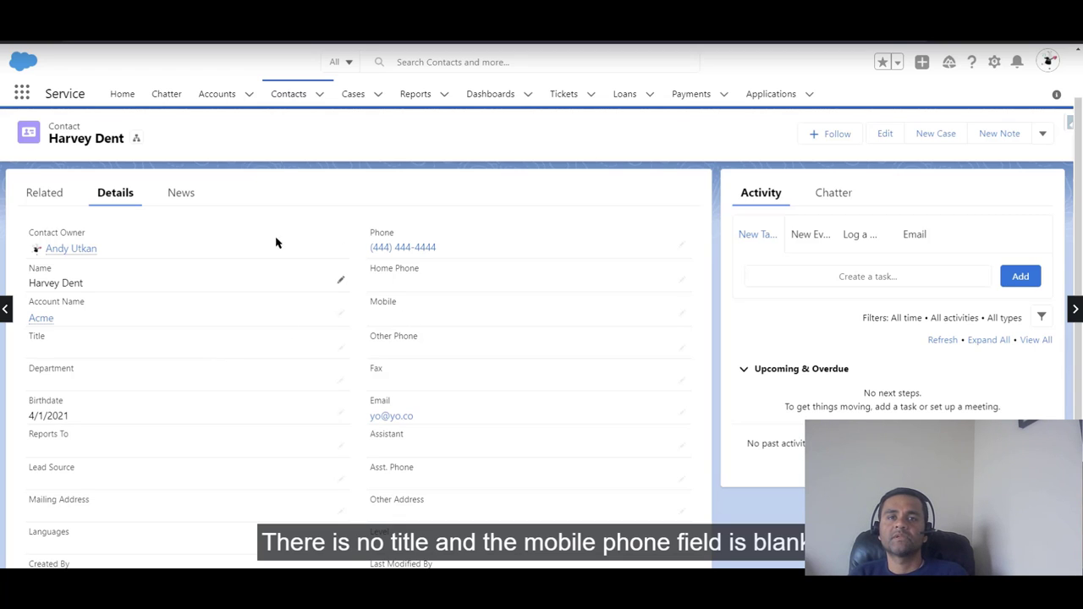
key("F5")
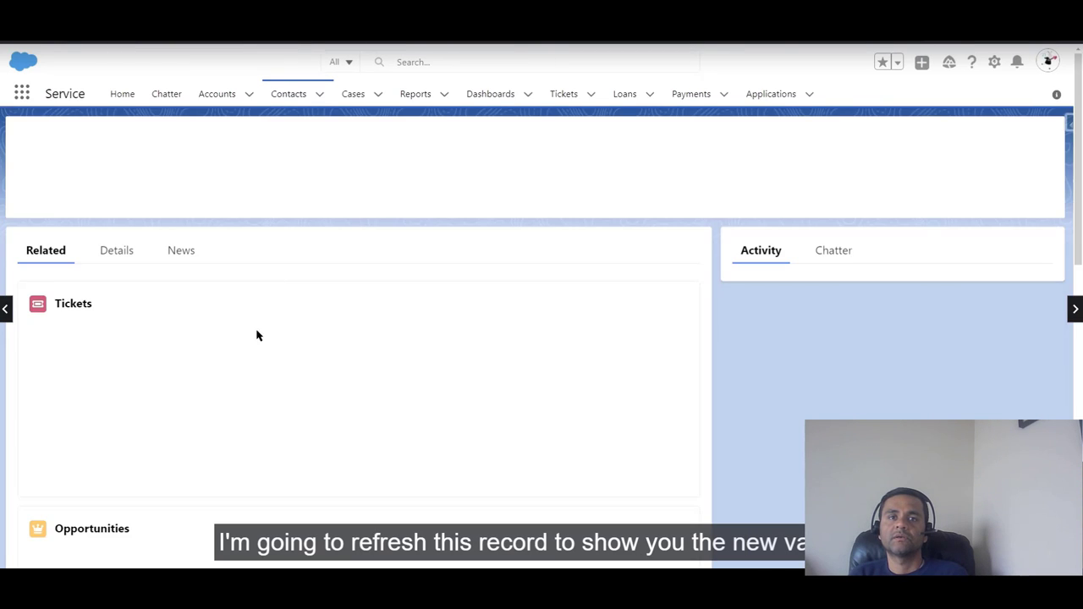
left_click(115, 254)
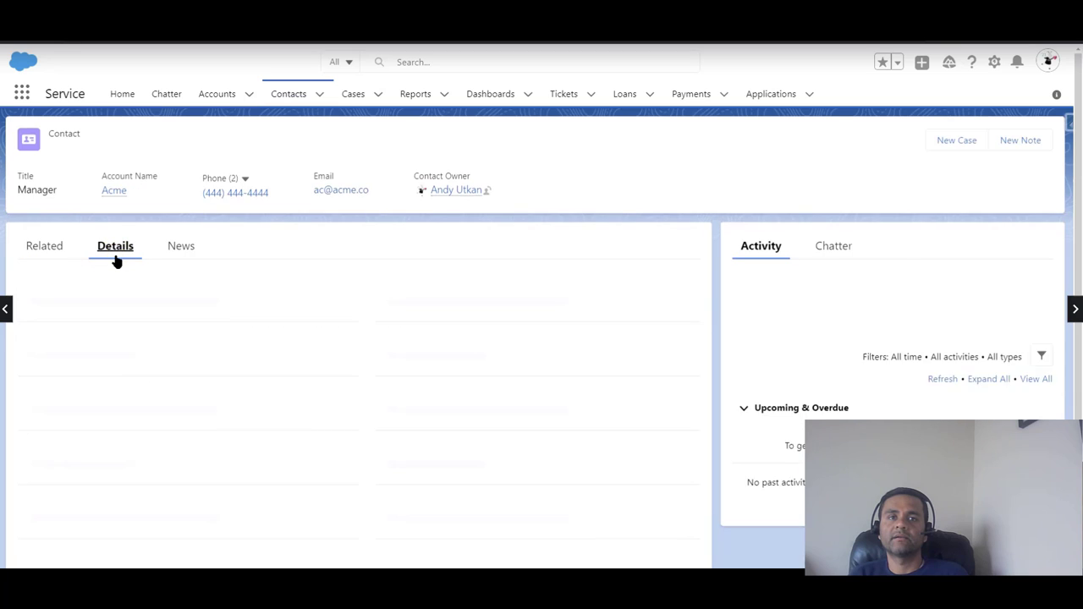